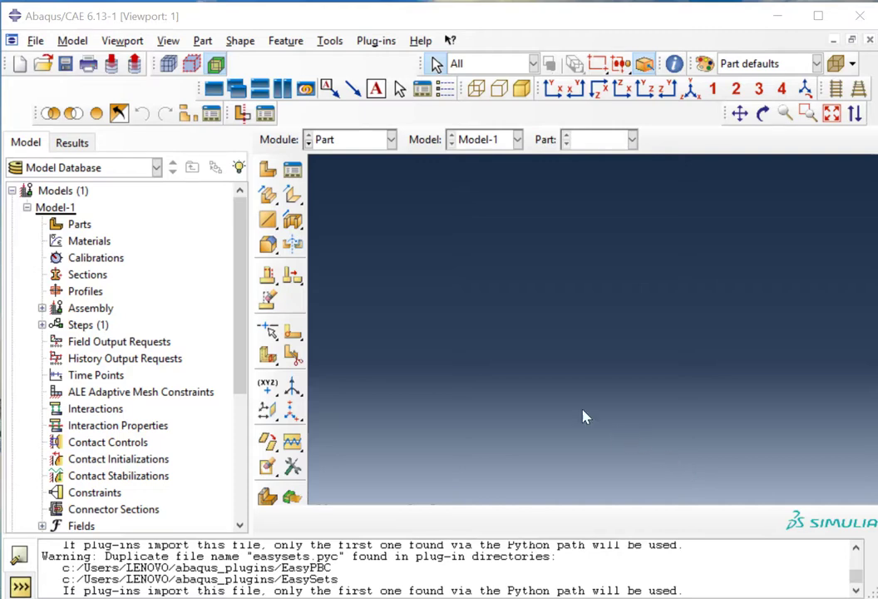
Step: Create a 3D deformable solid extrusion part with an approximate size of 1
double_click(79, 223)
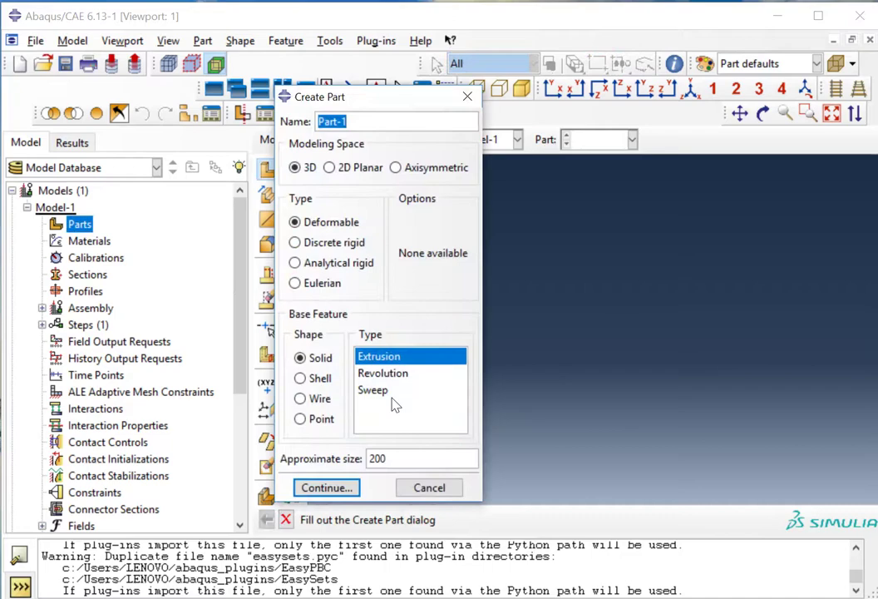
double_click(378, 458)
text(1)
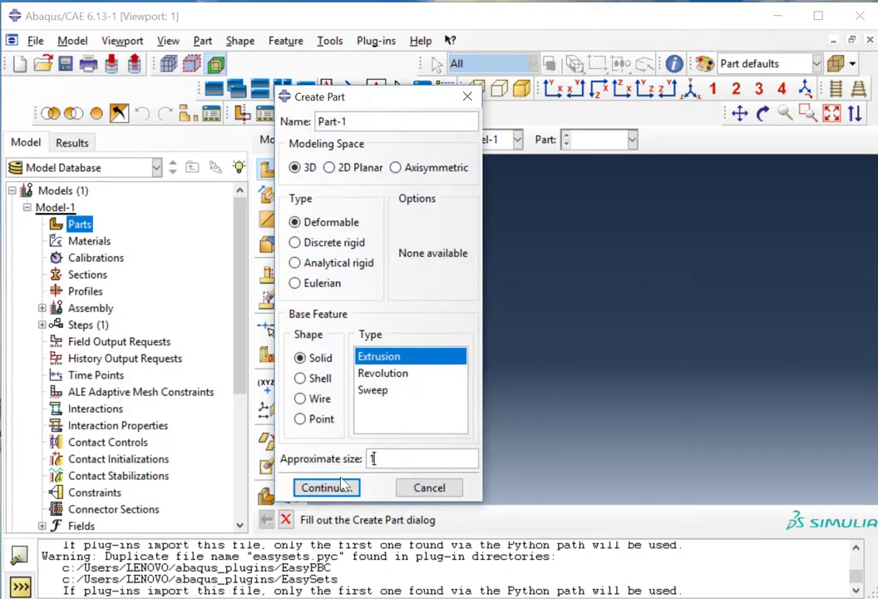
click(340, 484)
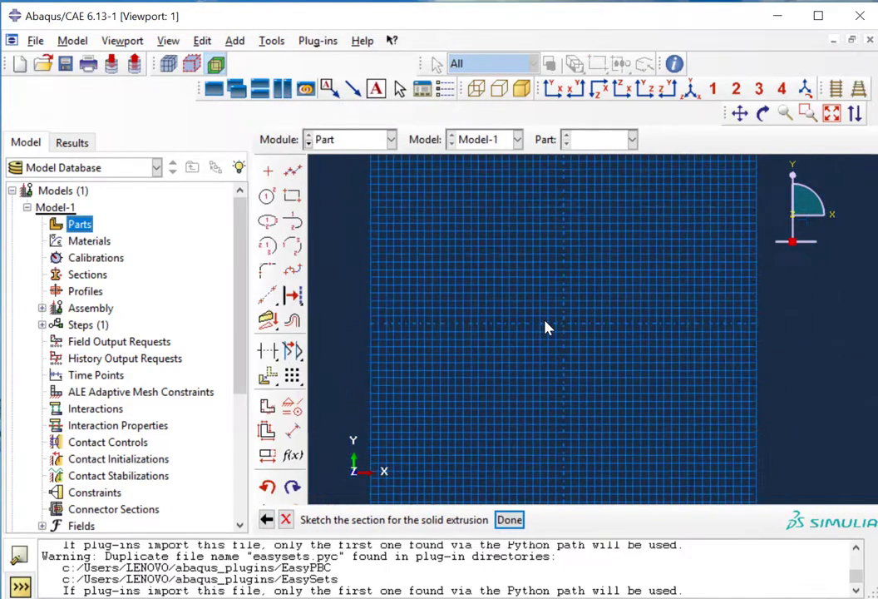
Step: Sketch a square centred on the origin with opposite corners at 0.5,0.5 and -0.5,-0.5
click(292, 196)
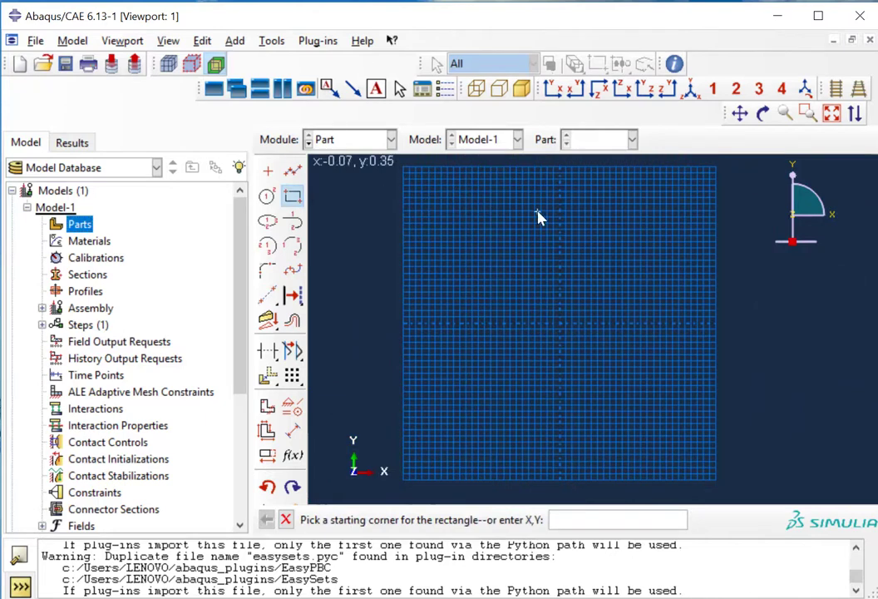
text(0.5,0.5)
key(Return)
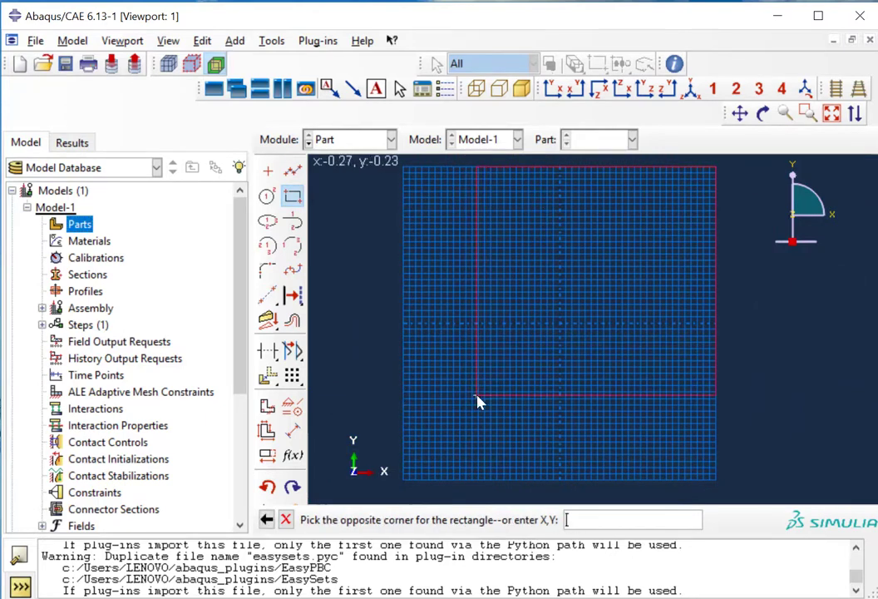
text(0-0.5,-0.5)
key(Return)
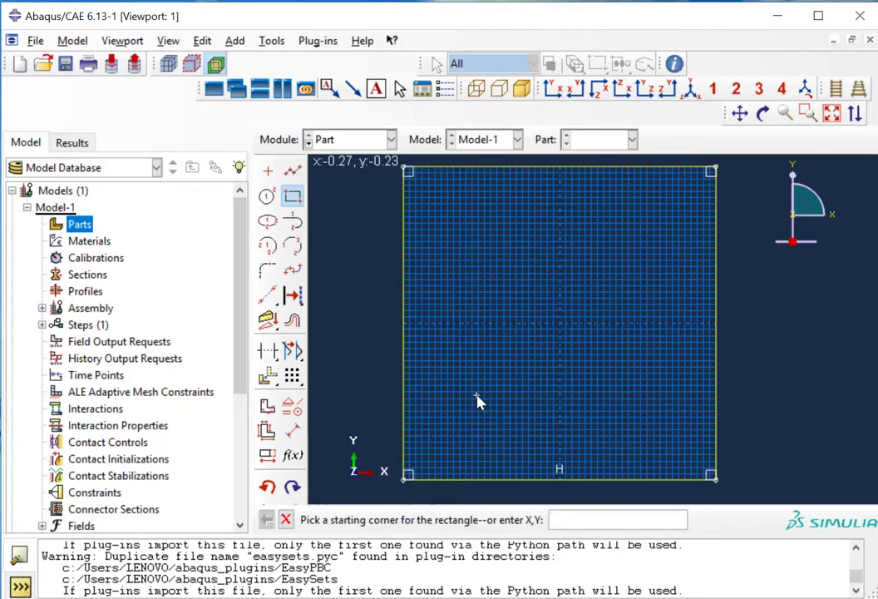
click(285, 518)
Step: Finish the square sketch and extrude it to a depth of 1
click(507, 520)
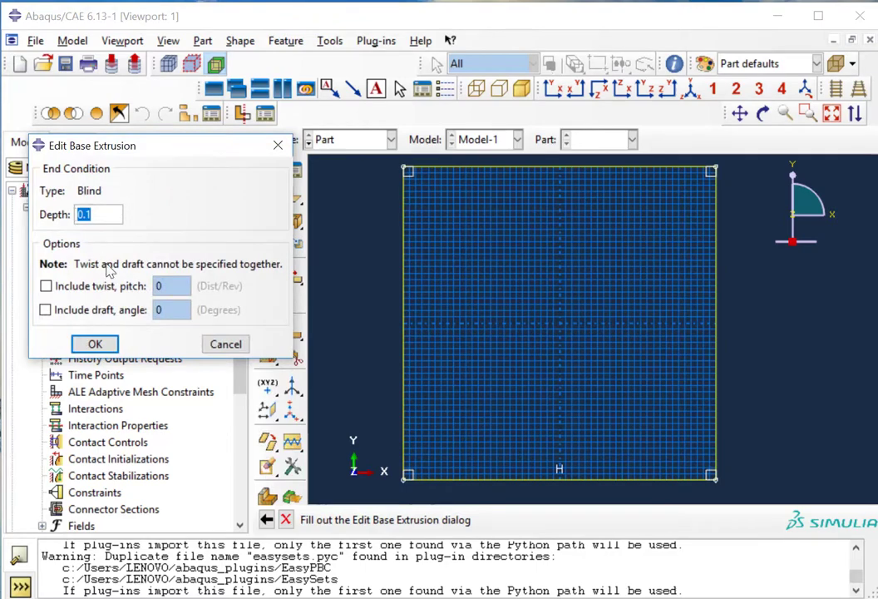
text(1)
click(95, 343)
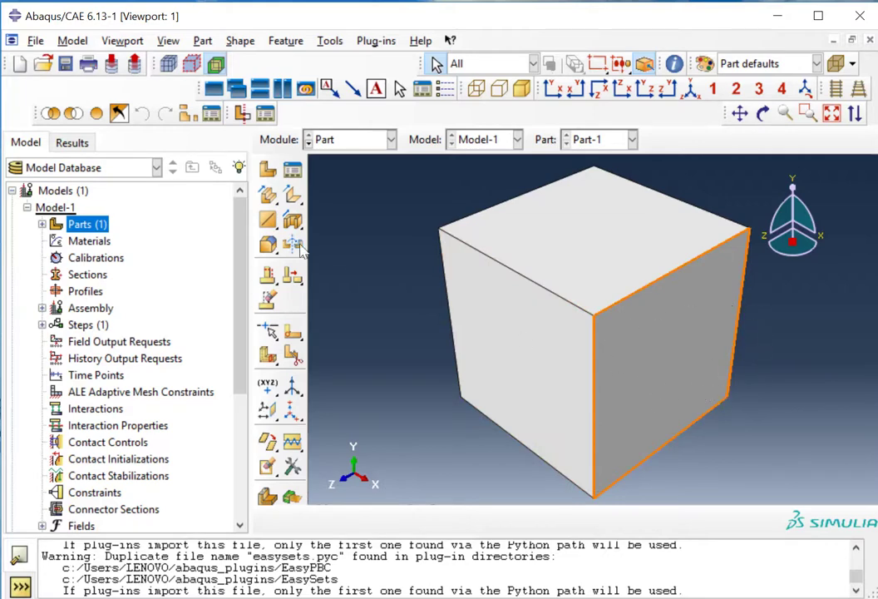
Step: Start a solid extrusion on the cube's +X face and sketch a circle centred on the face with a perimeter point at 0,0.3
click(267, 194)
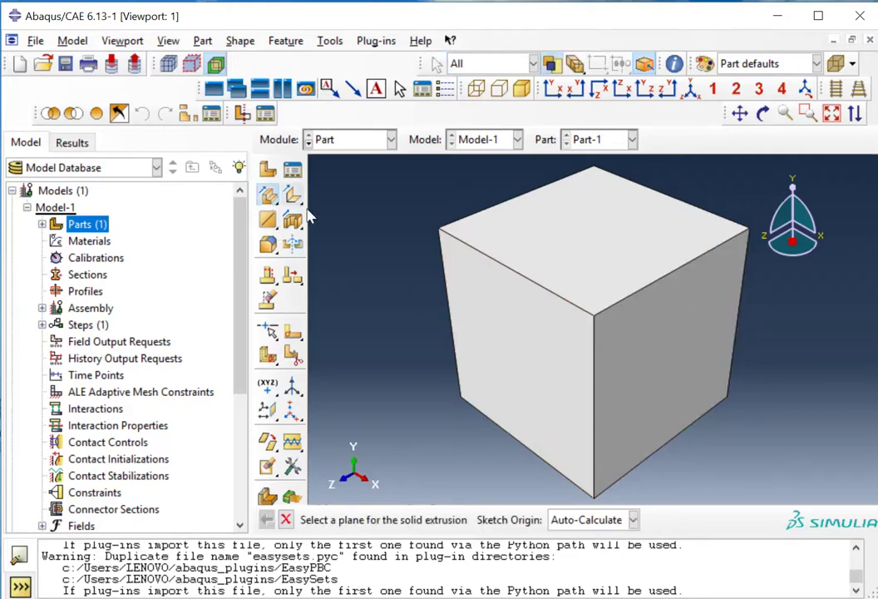
click(663, 376)
click(666, 286)
click(651, 295)
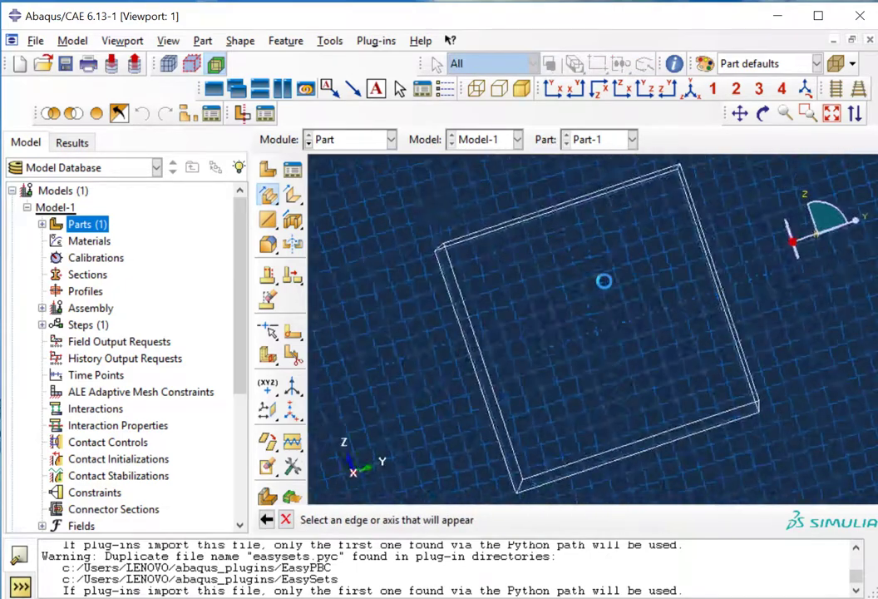
click(267, 196)
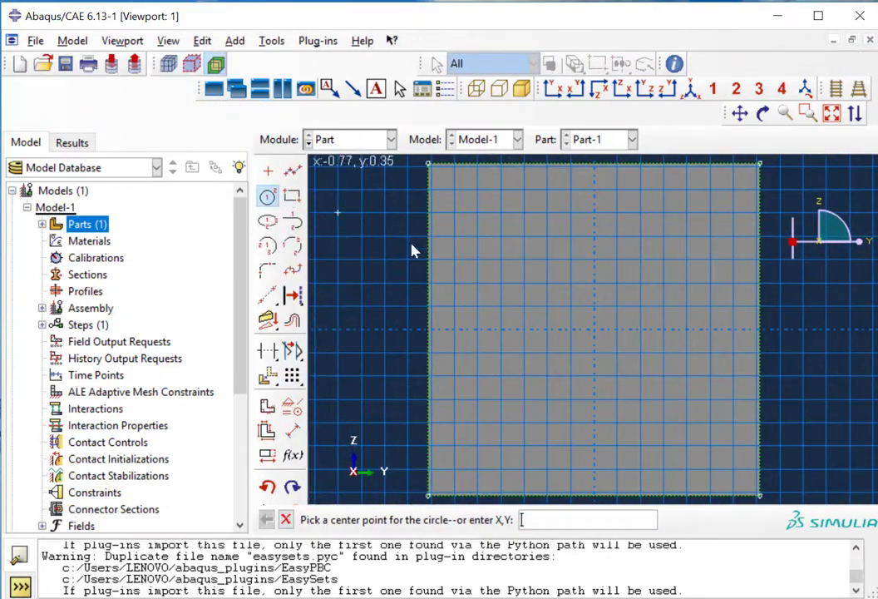
click(588, 318)
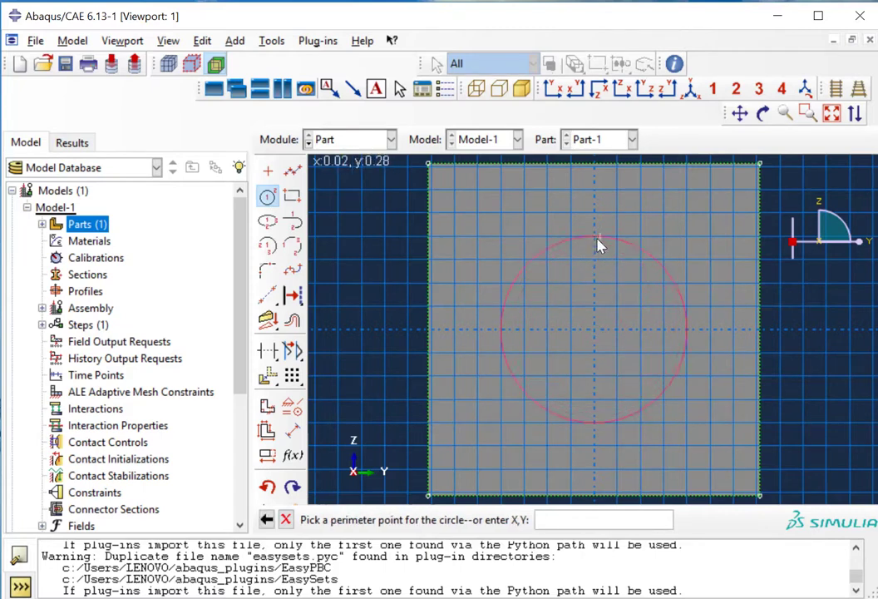
text(0,0.3)
key(Return)
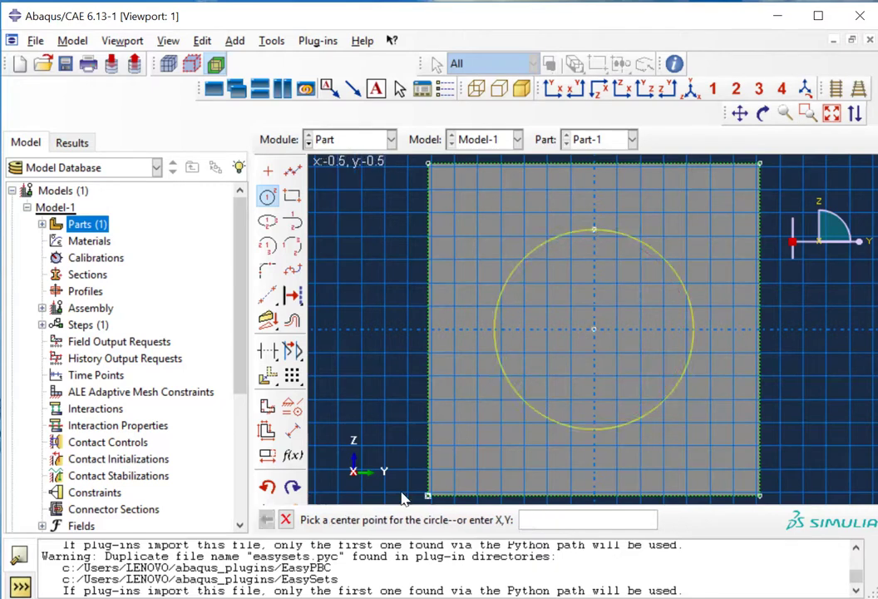
click(286, 519)
Step: Extrude the circle into the cube to a depth of 1, reversing the direction and keeping internal boundaries
click(508, 519)
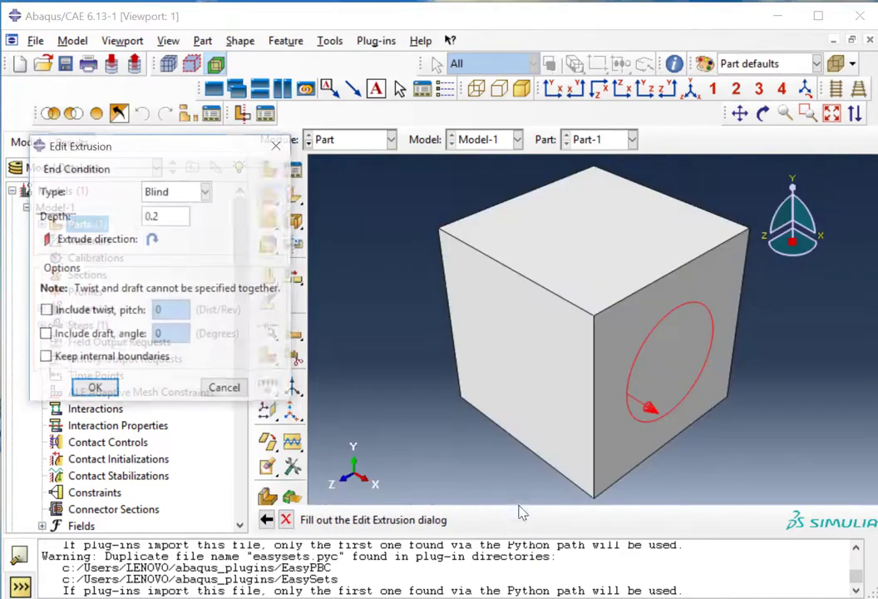
click(153, 240)
drag(171, 216, 146, 217)
text(1)
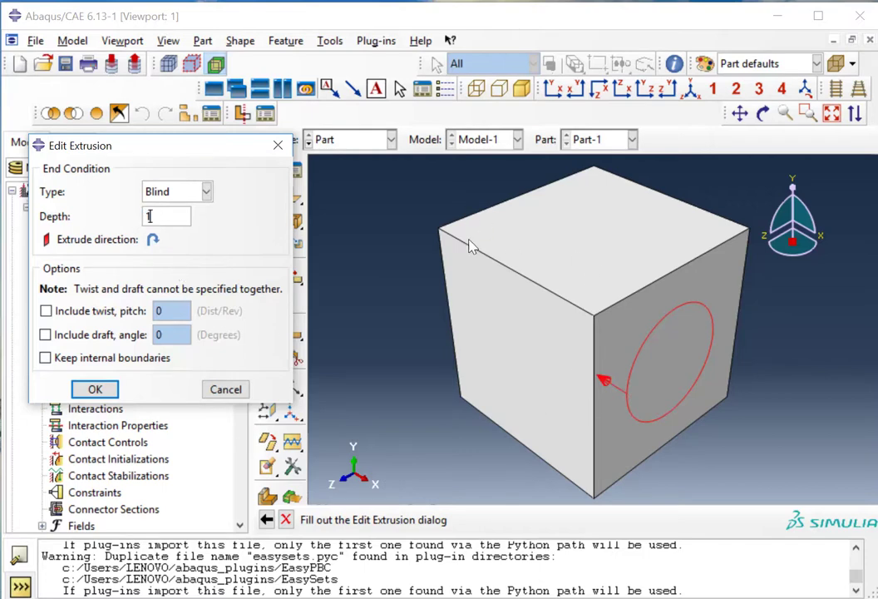
click(98, 359)
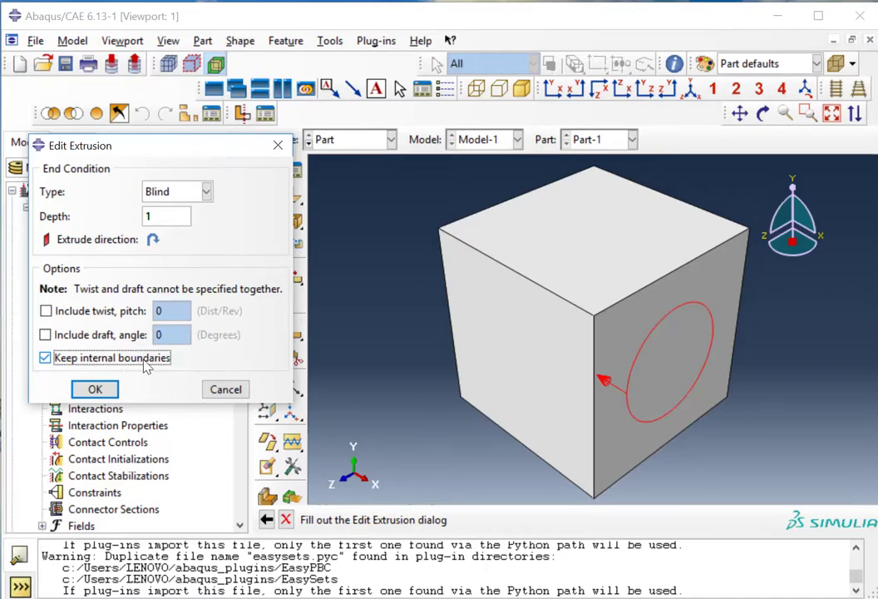
click(91, 390)
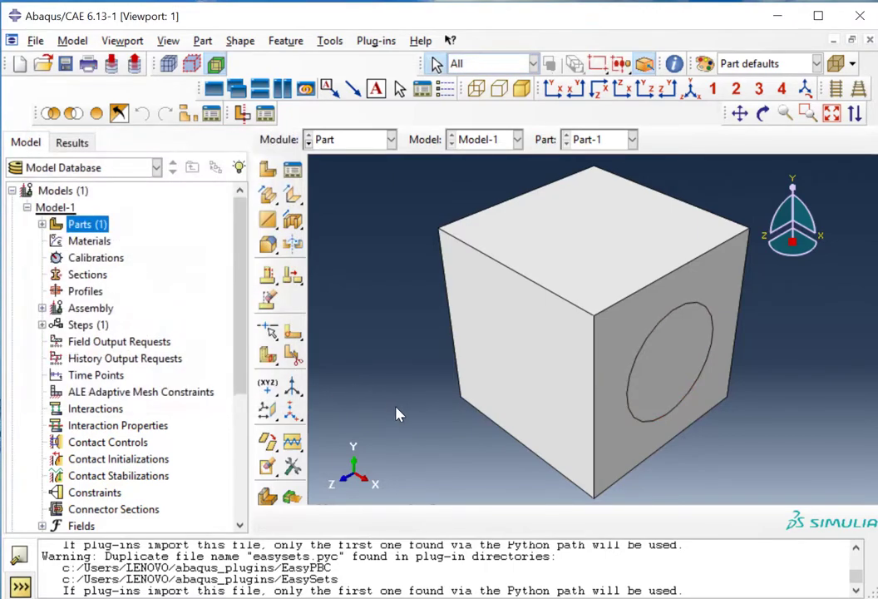
Step: Switch to the Property module and start a new material named Fibre
mouse_move(444, 422)
ctrl+alt+mouse_down()
mouse_move(539, 388)
mouse_move(632, 374)
mouse_move(637, 390)
ctrl+alt+mouse_up()
click(344, 143)
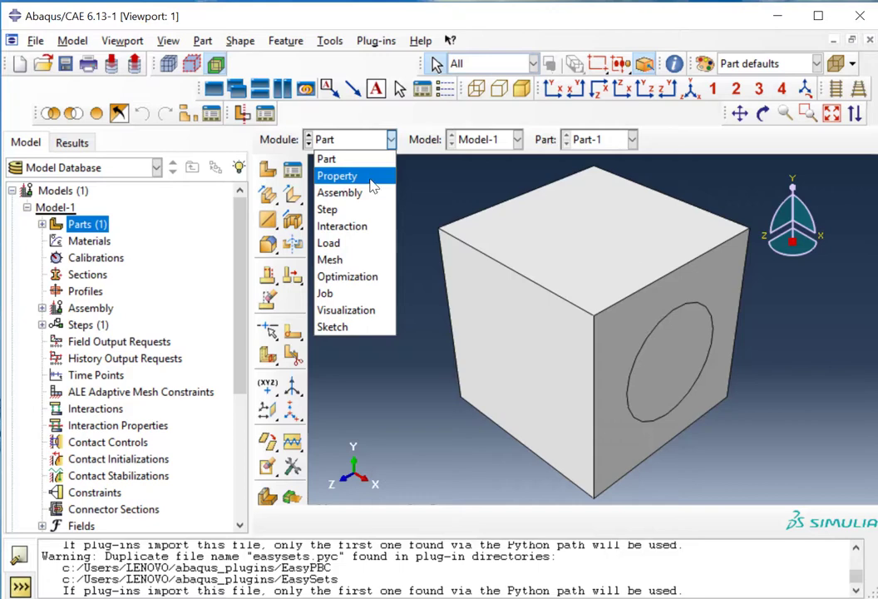
click(372, 177)
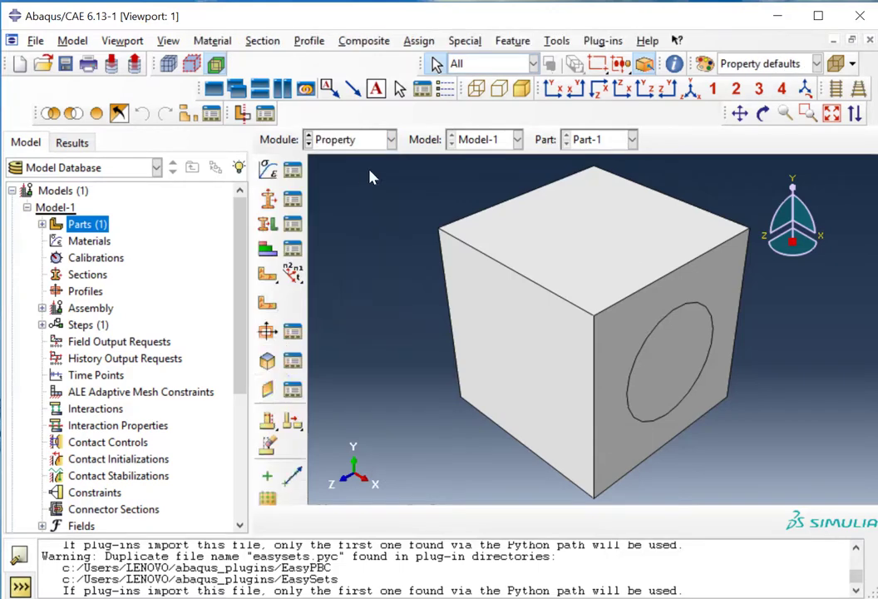
click(268, 171)
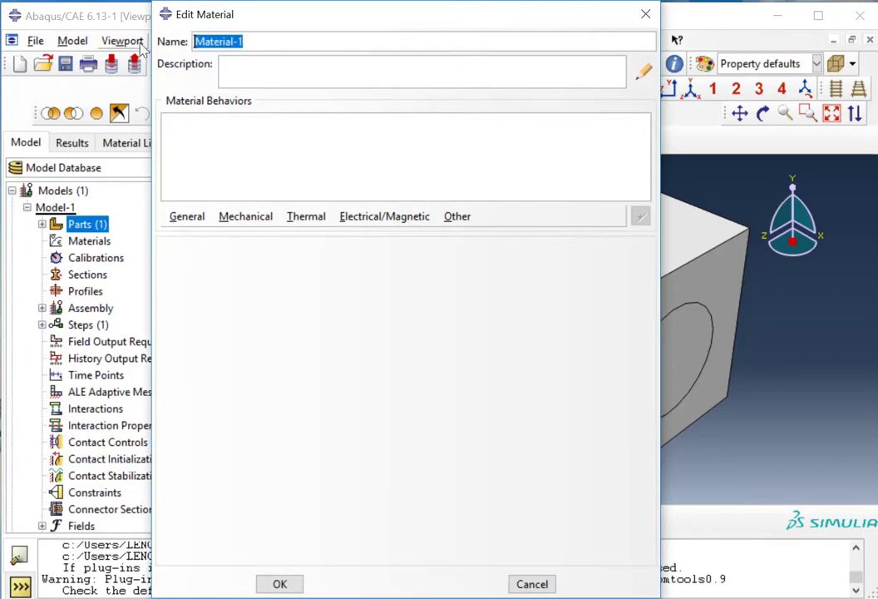
text(Fib)
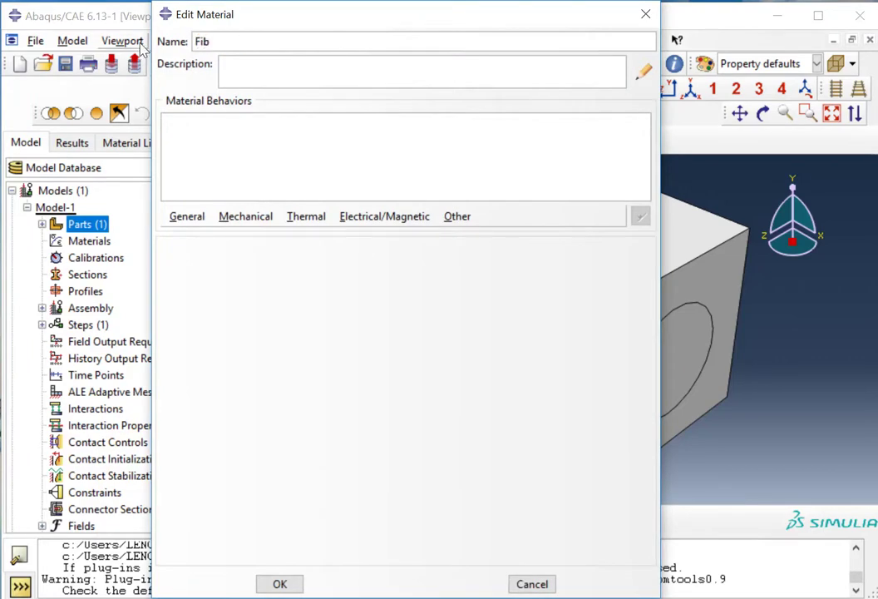
text(re)
Step: Give the Fibre material isotropic elastic behaviour with Young's modulus 379300 and Poisson's ratio 0.1
click(245, 216)
mouse_move(416, 236)
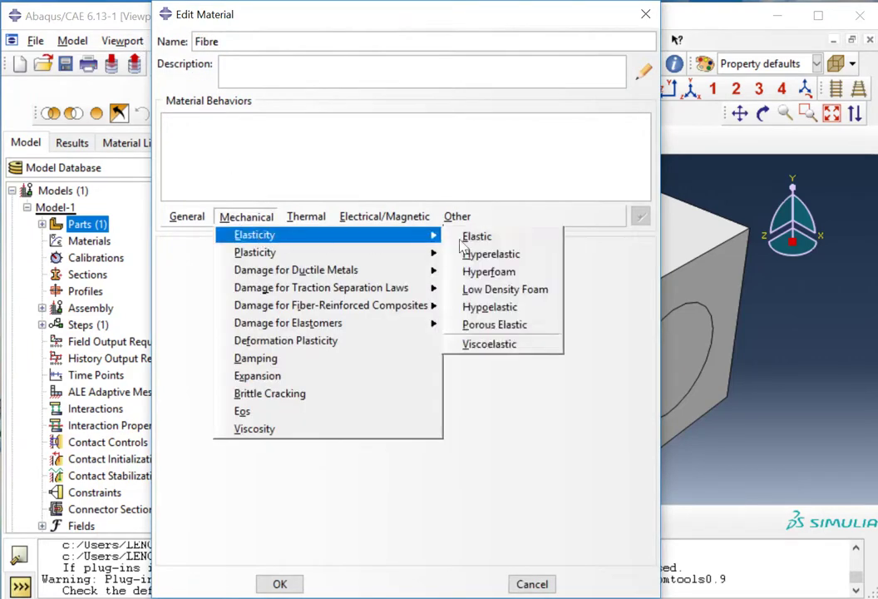
click(466, 238)
click(238, 459)
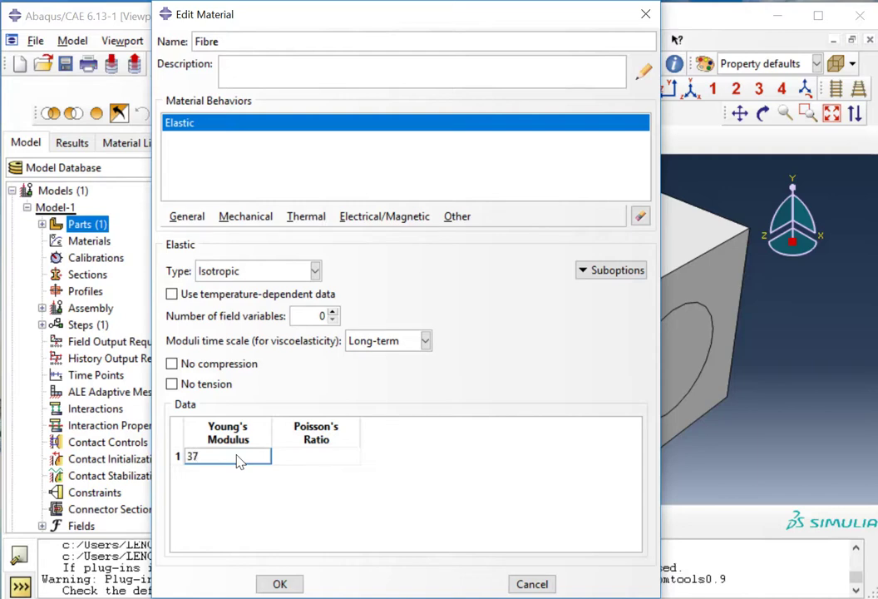
text(379300)
click(300, 459)
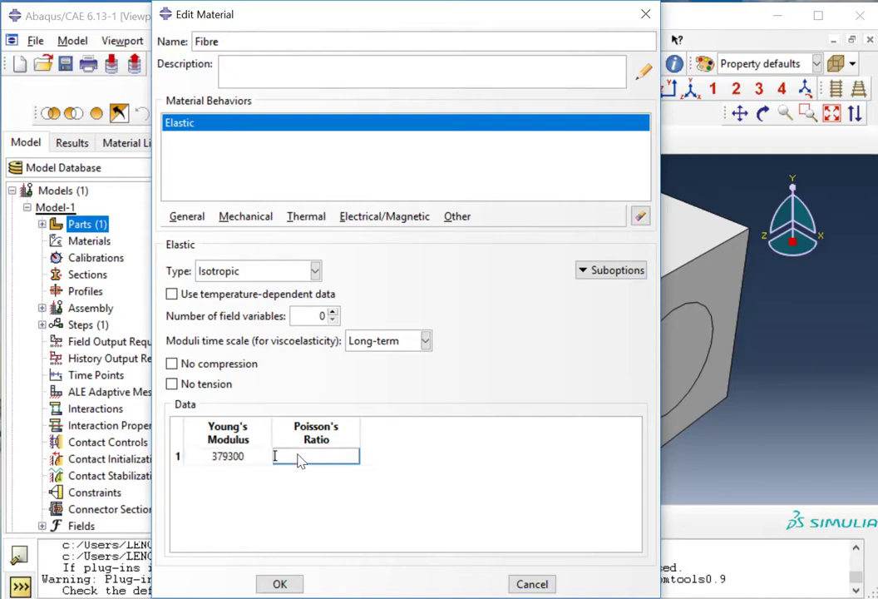
text(0.1)
click(279, 583)
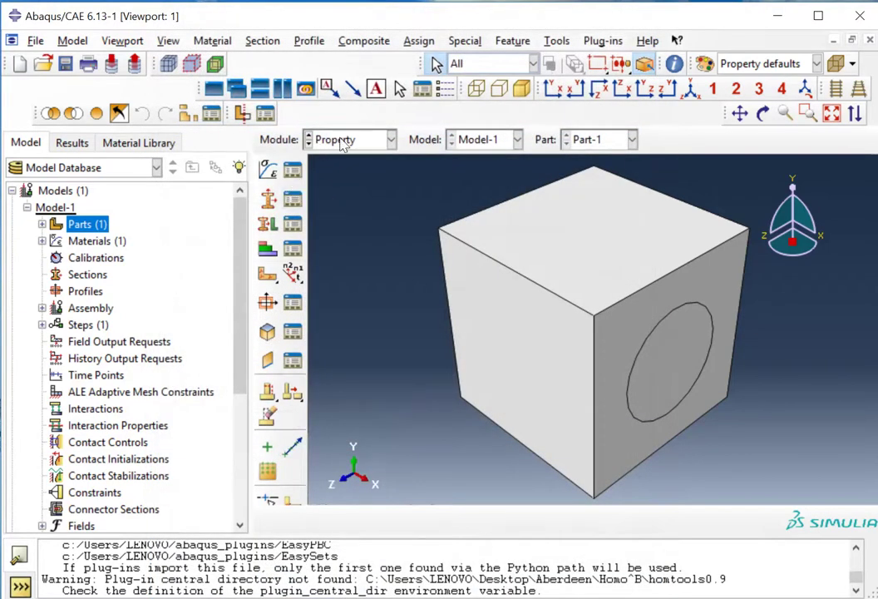
Step: Create an isotropic elastic material named Matrix with Young's modulus 68300 and Poisson's ratio 0.3
click(267, 170)
text(M)
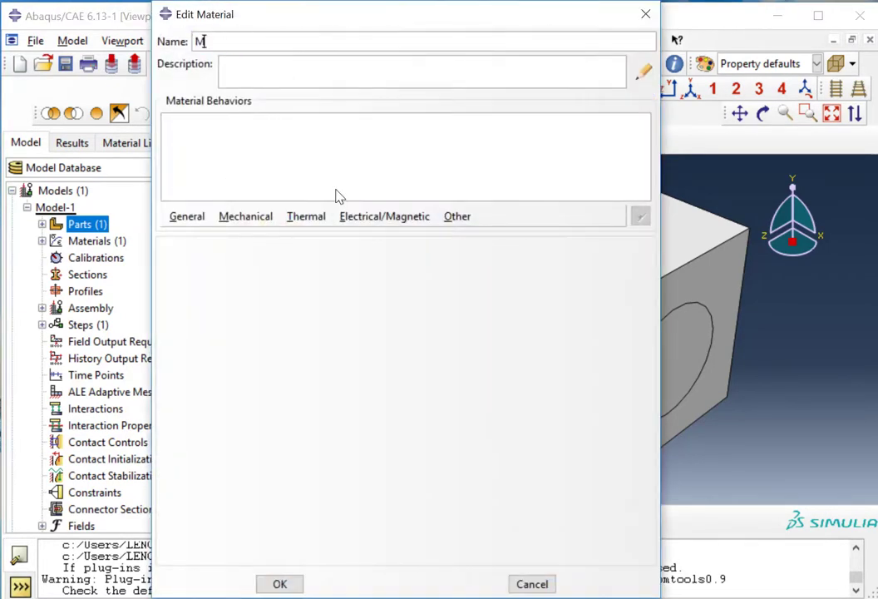
text(atrix)
click(245, 216)
mouse_move(241, 233)
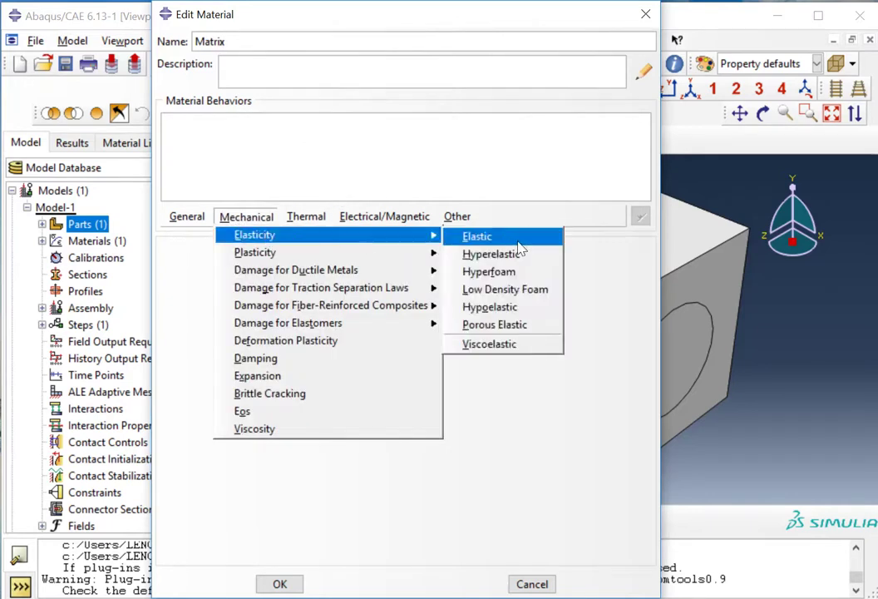
click(478, 236)
click(186, 456)
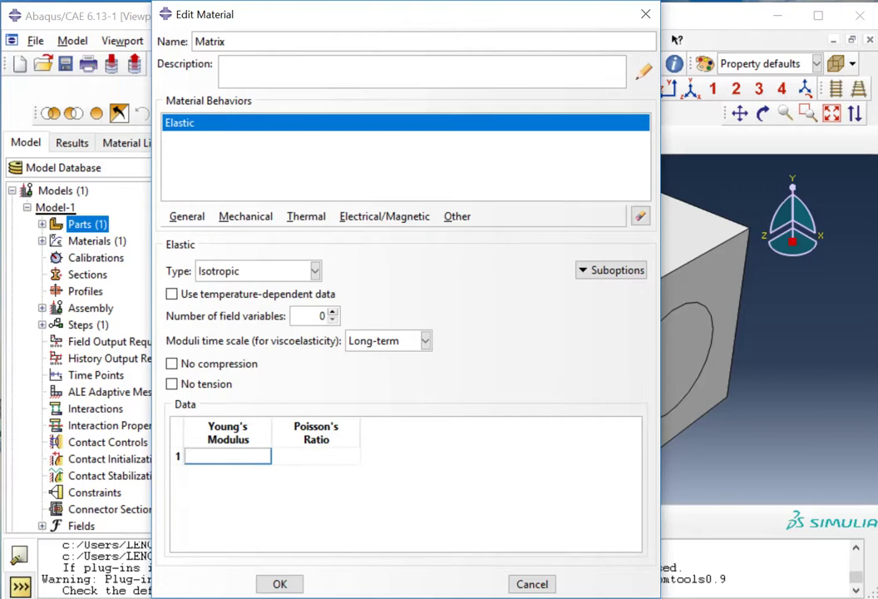
text(68300)
click(275, 455)
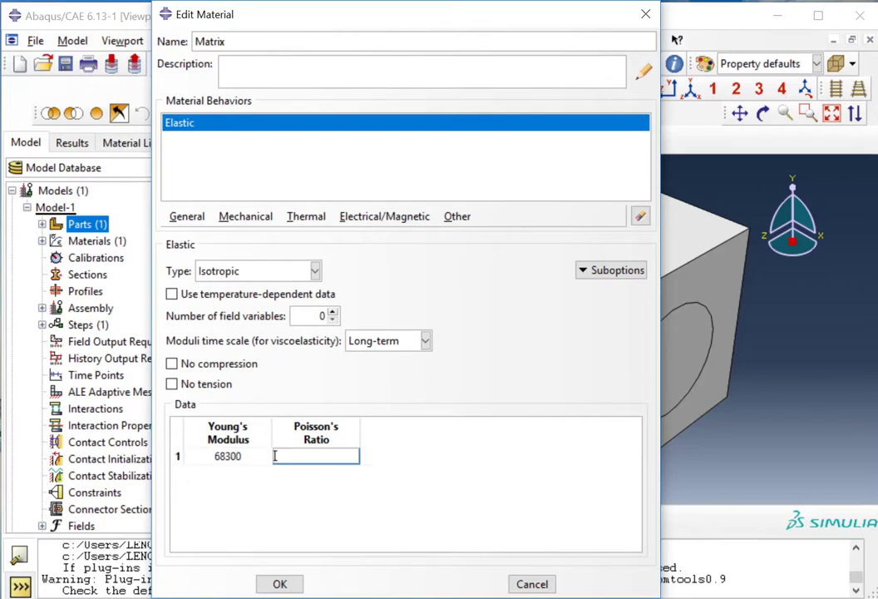
text(0.3)
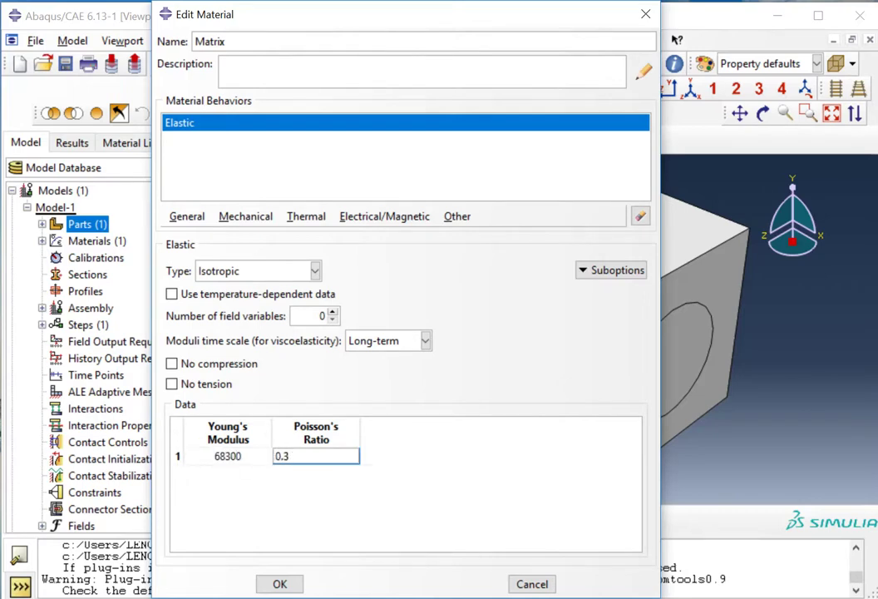
click(279, 584)
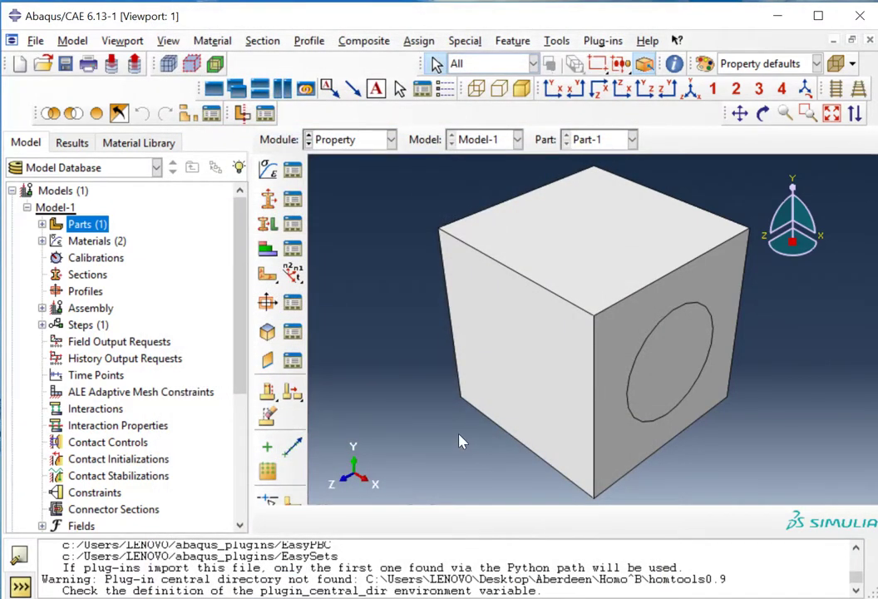
Step: Create a solid homogeneous section named Fibre that uses the Fibre material
click(267, 200)
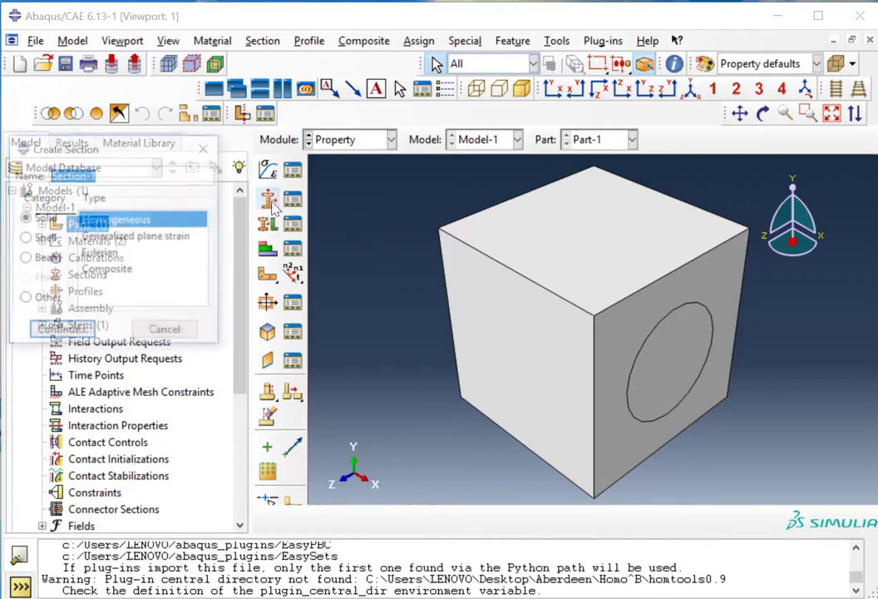
text(Fib)
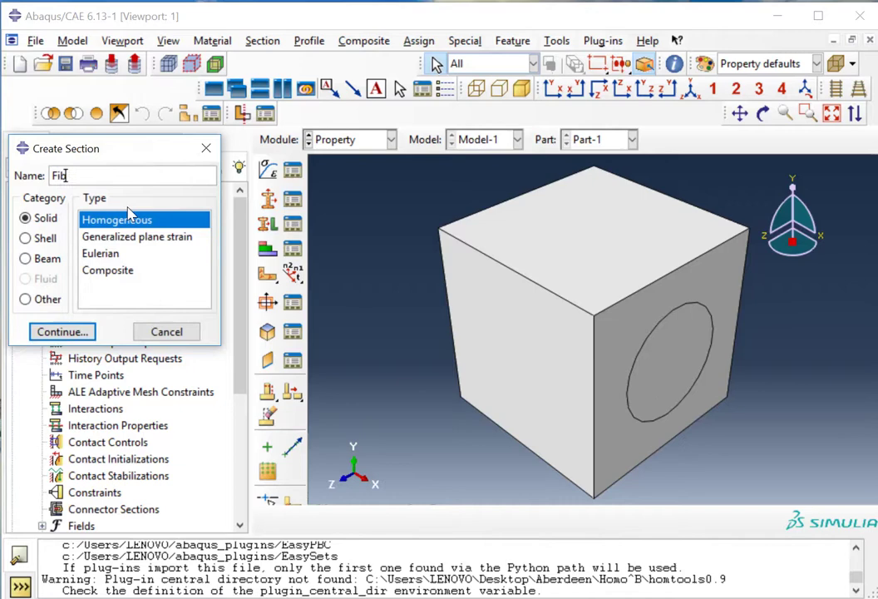
text(re)
click(73, 329)
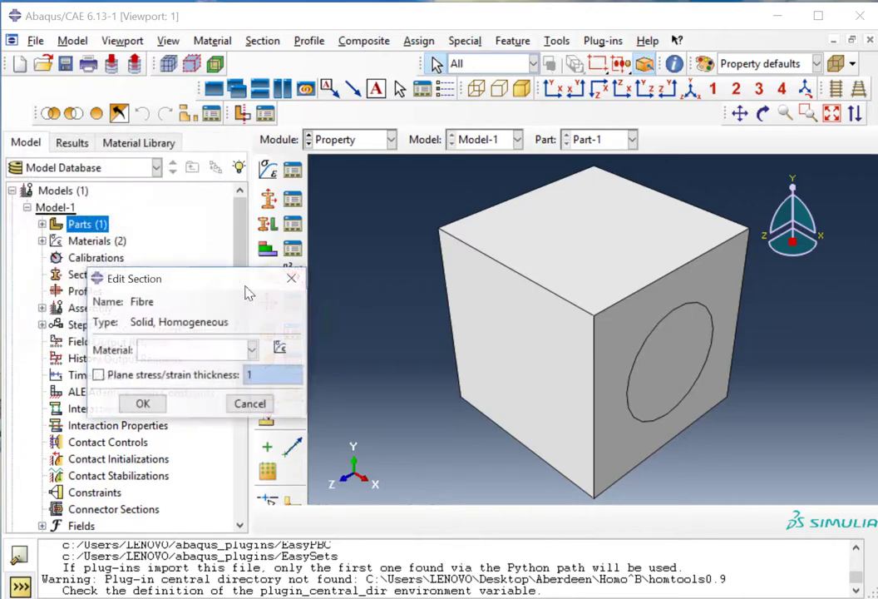
click(179, 349)
click(158, 368)
click(142, 403)
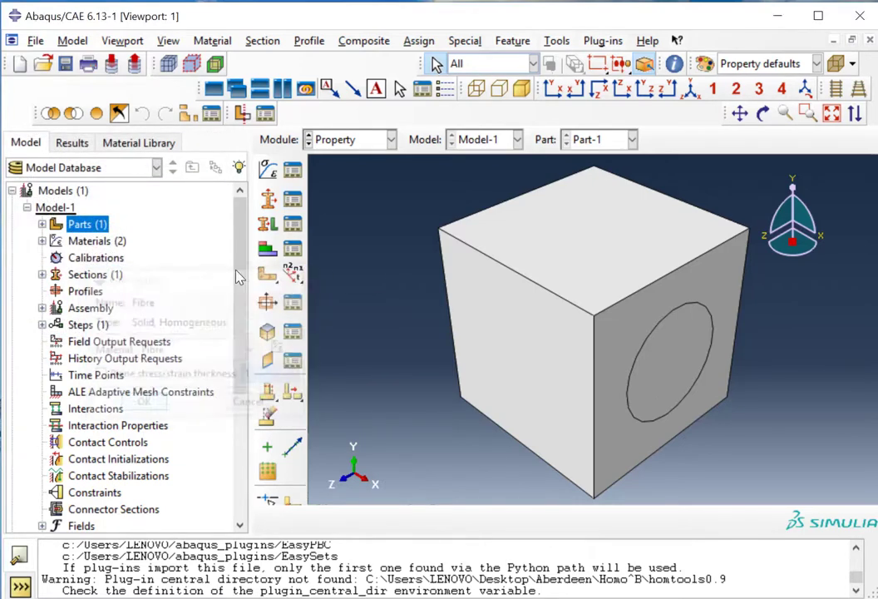
Step: Create a solid homogeneous section named Matrix that uses the Matrix material
click(270, 206)
text(Ma)
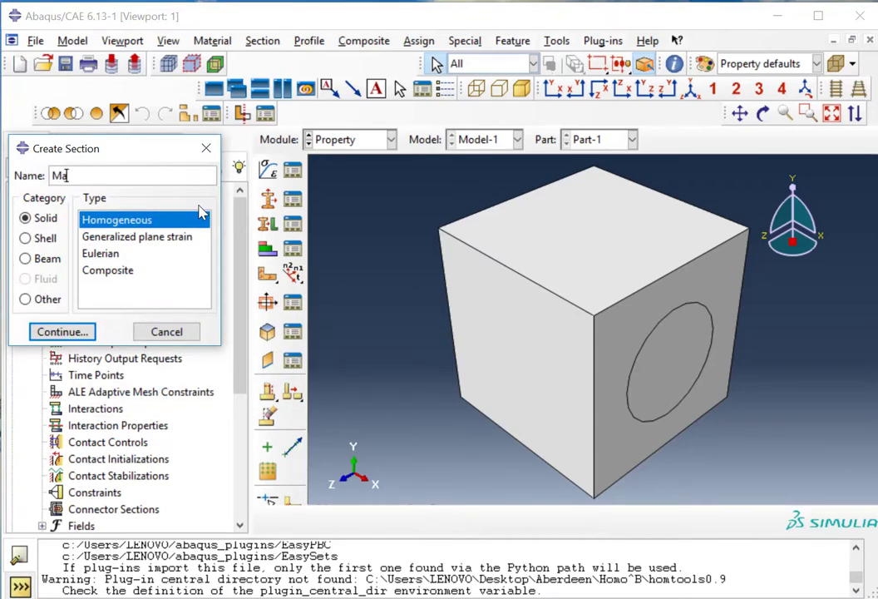
text(trix)
click(62, 332)
click(190, 350)
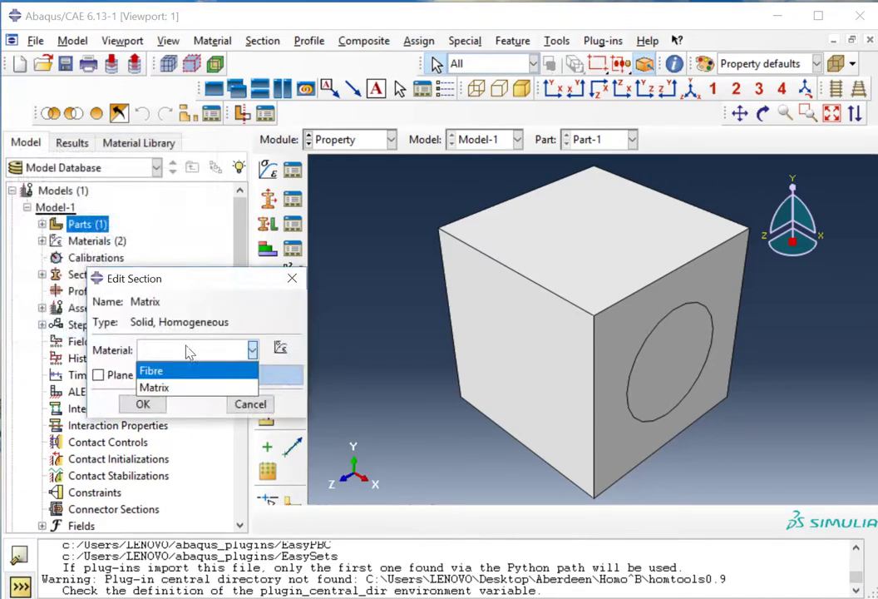
click(151, 387)
click(143, 404)
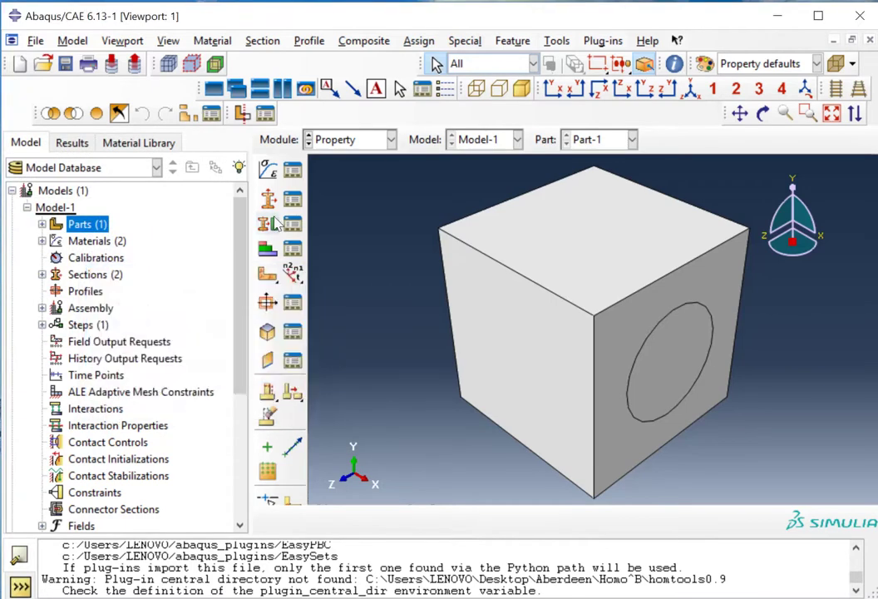
Step: Assign the Matrix section to the cube region surrounding the cylinder
click(270, 224)
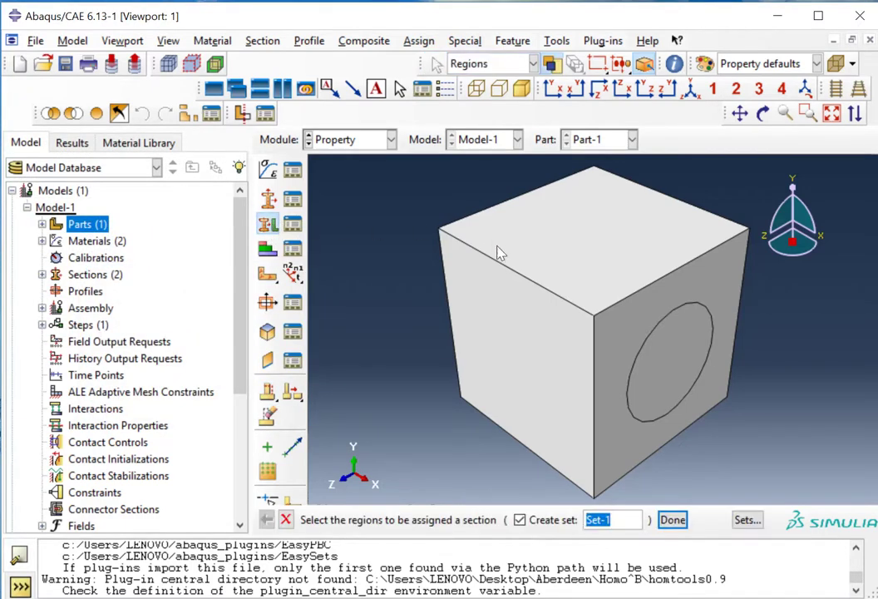
click(488, 407)
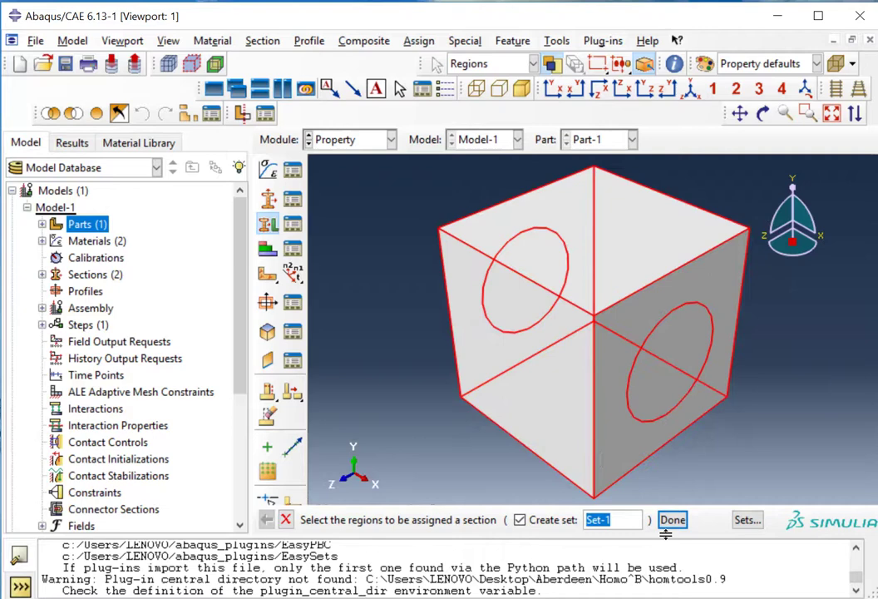
click(672, 520)
click(187, 273)
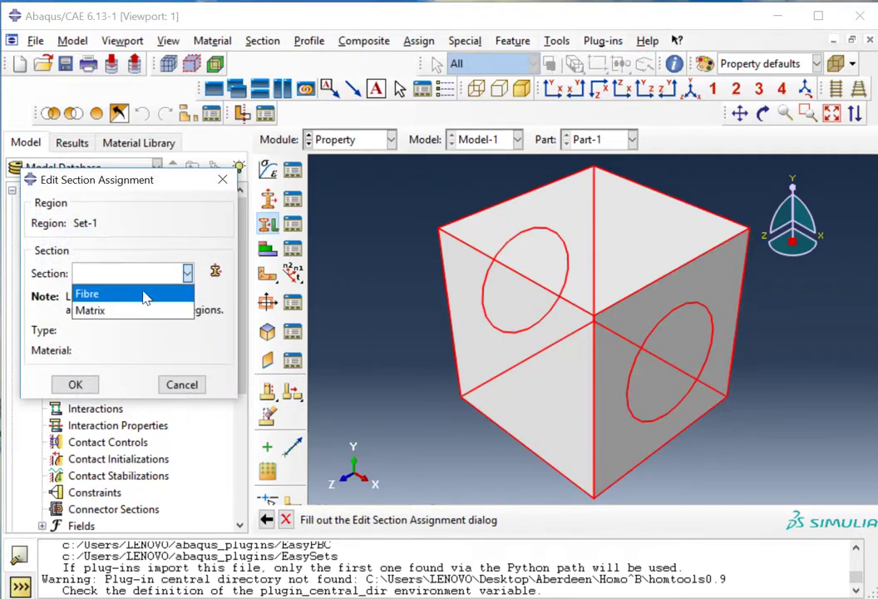
click(116, 312)
click(74, 384)
Step: Assign the Fibre section to the embedded cylinder region
click(670, 366)
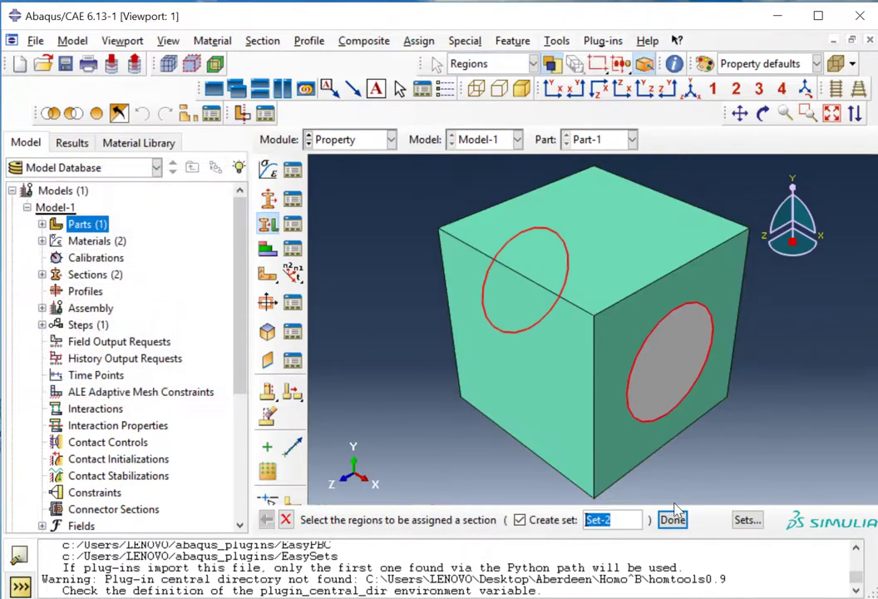
click(673, 517)
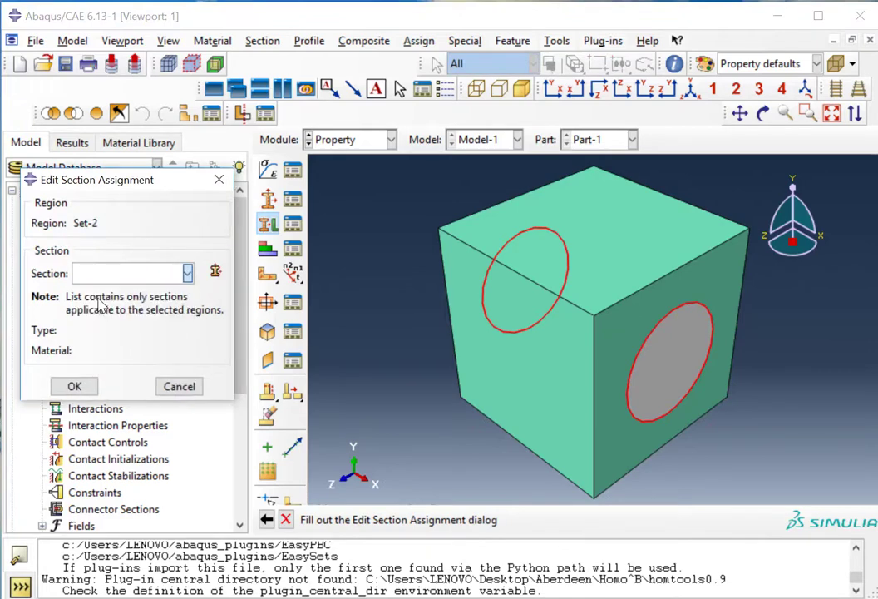
click(187, 272)
click(116, 295)
click(75, 386)
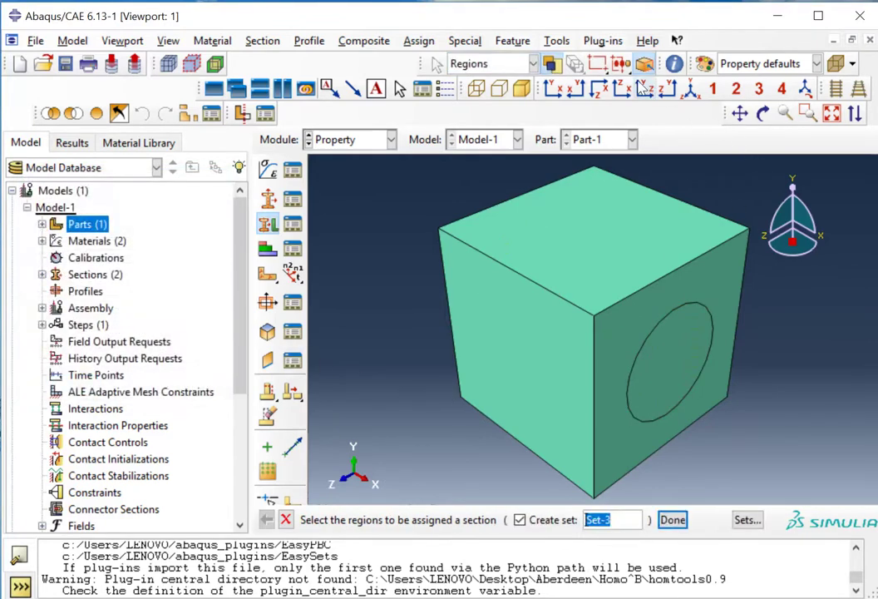
Step: Color code the part by materials to tell the fibre and matrix regions apart
click(556, 39)
click(583, 193)
click(170, 95)
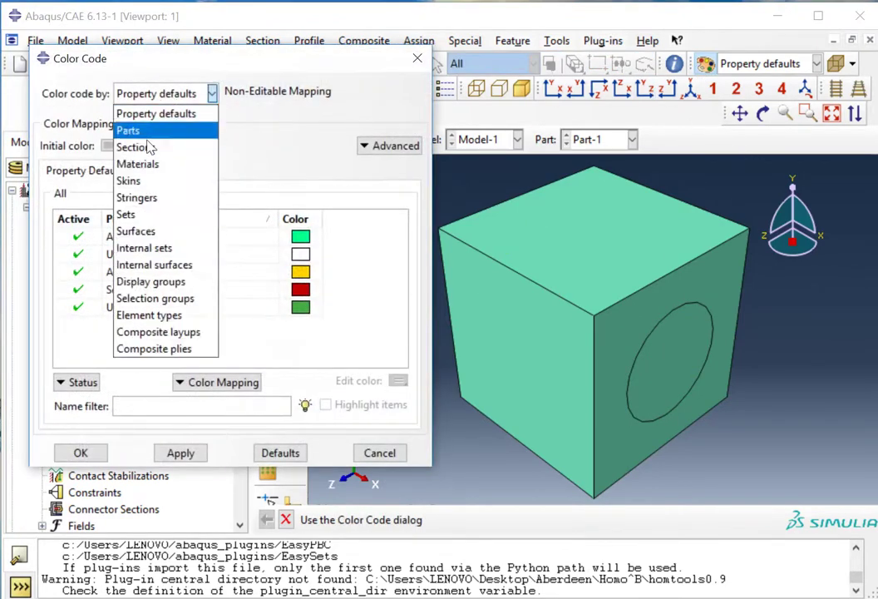
click(143, 164)
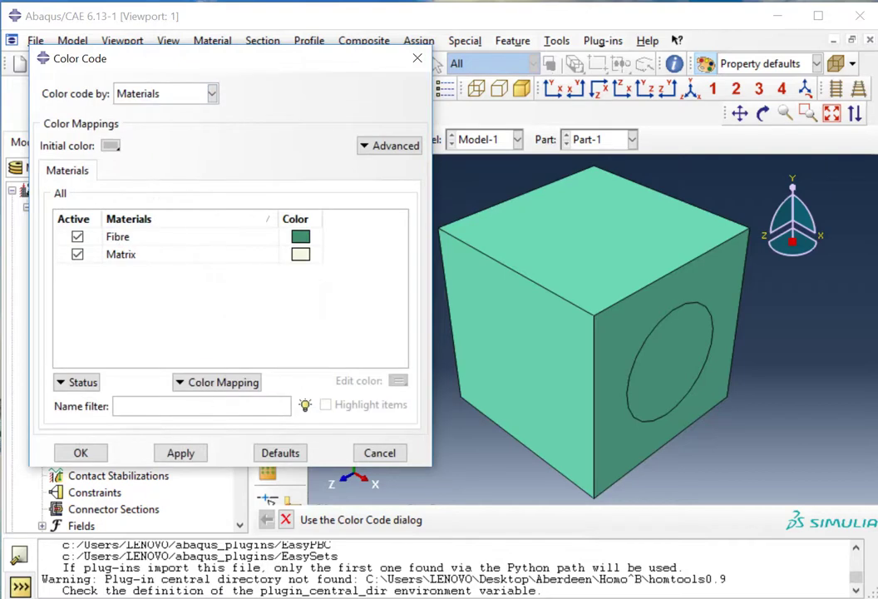
click(182, 454)
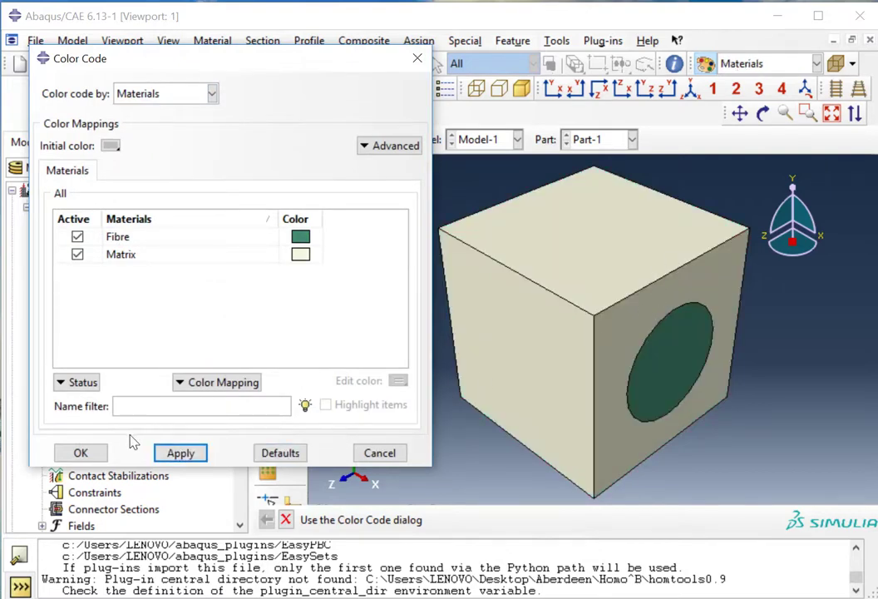
click(89, 453)
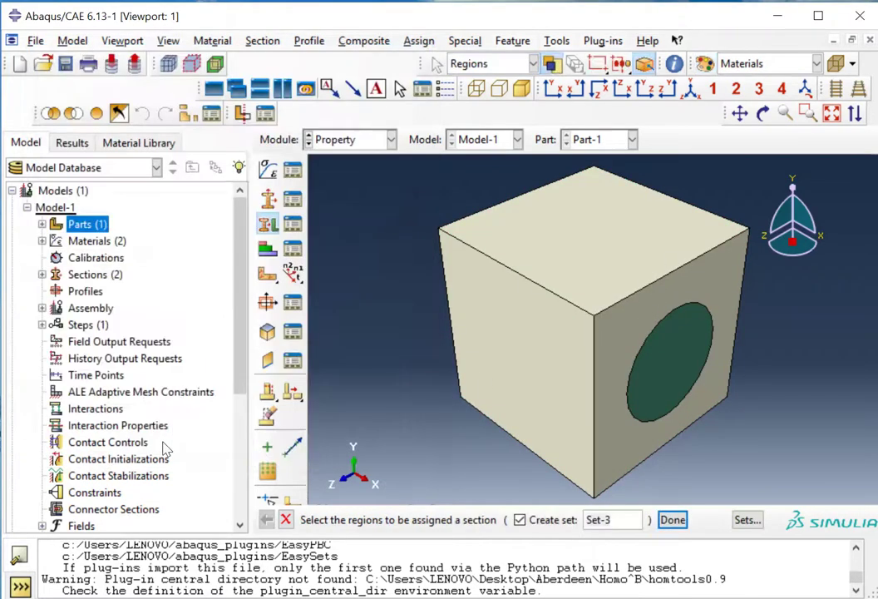
Step: In the Assembly module, create a dependent instance of Part-1 and select it among the assembly's instances
click(358, 140)
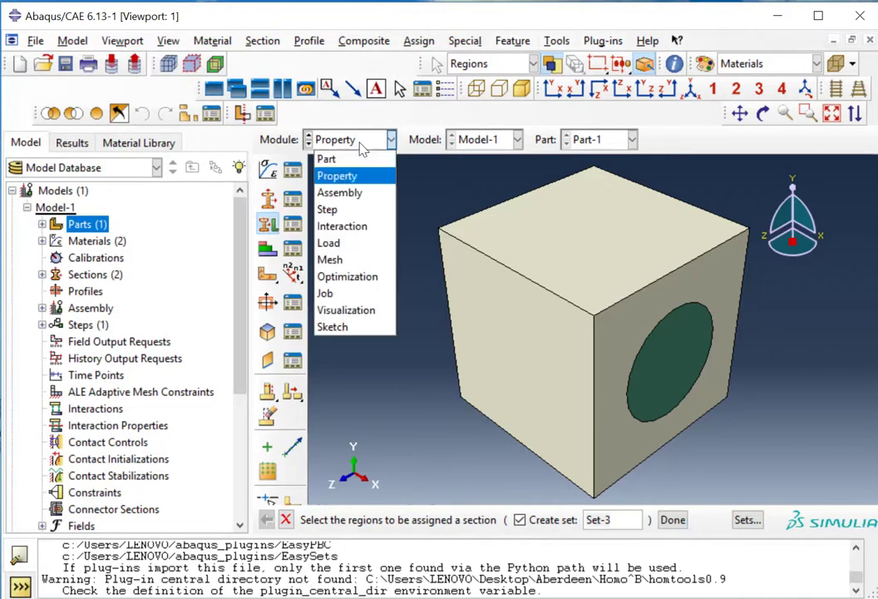
click(341, 194)
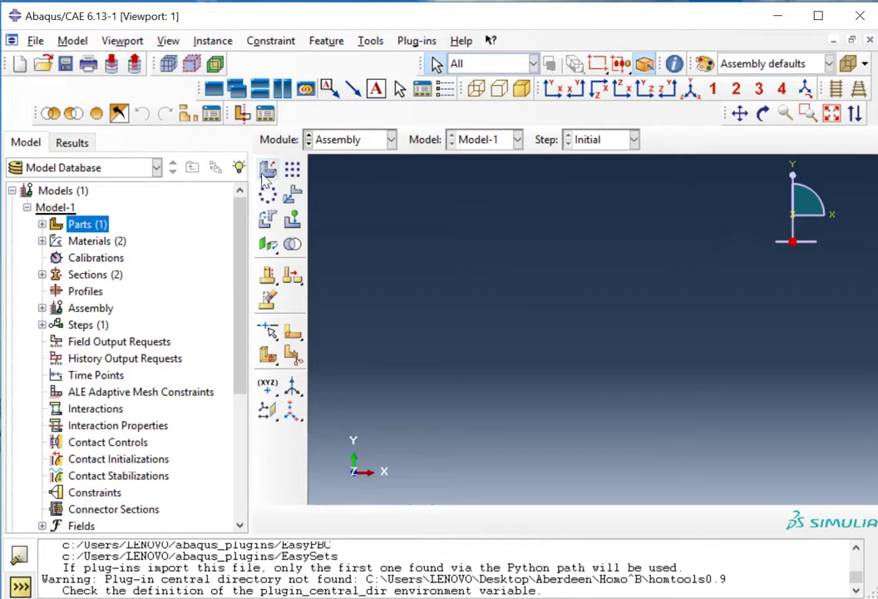
click(265, 174)
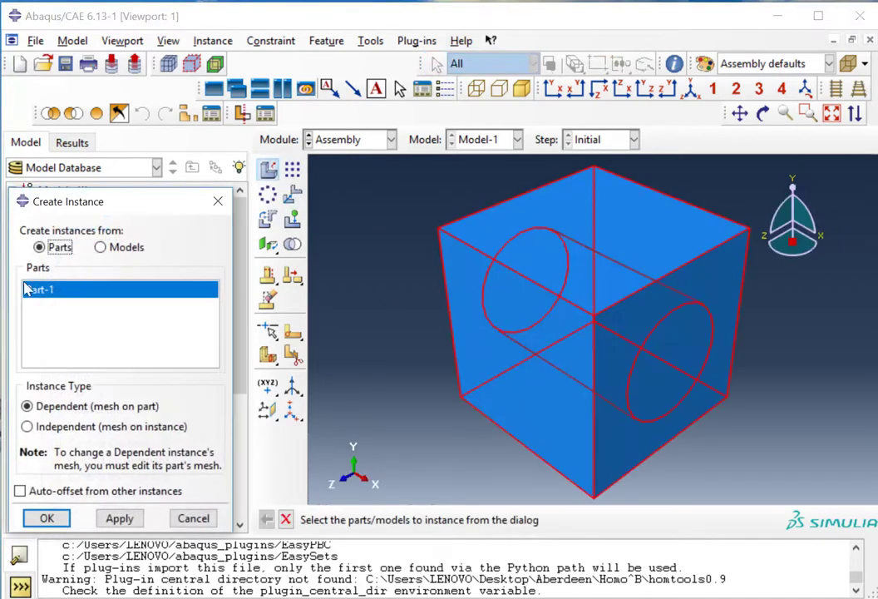
click(119, 519)
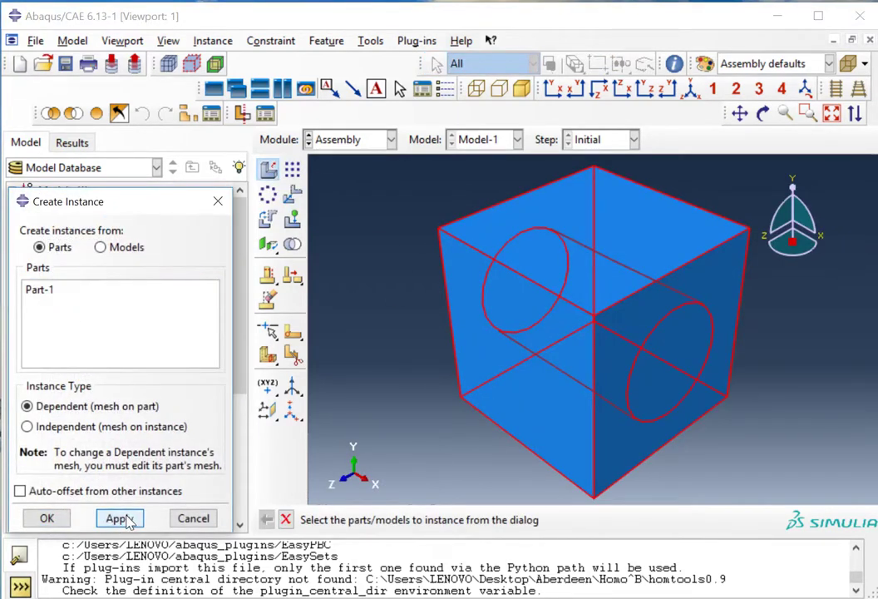
click(218, 202)
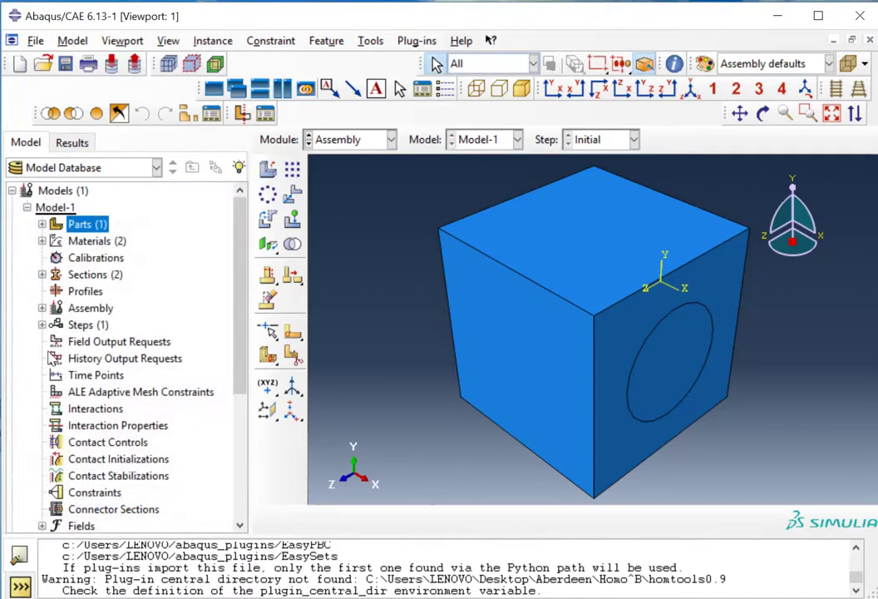
click(41, 308)
click(56, 325)
click(98, 341)
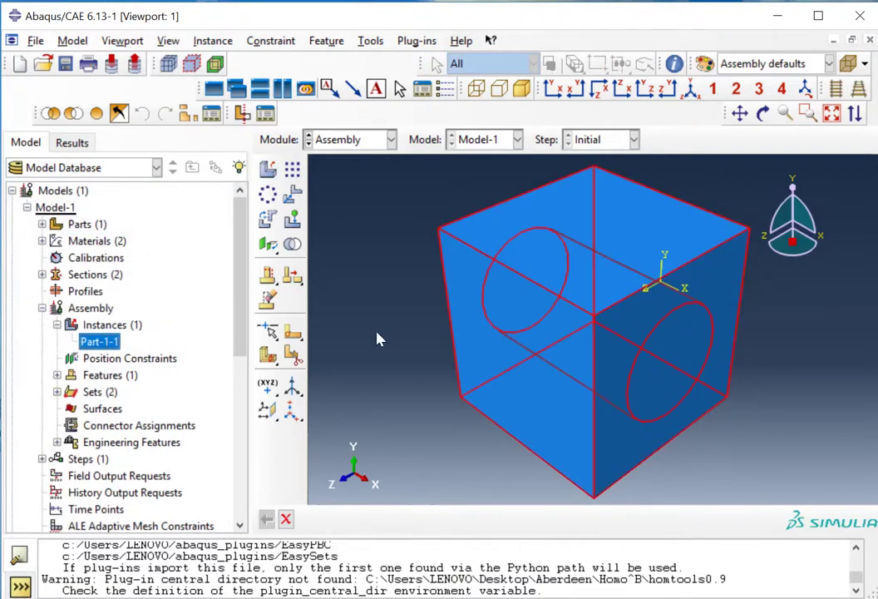
Step: Switch to the Mesh module and make the part, not the assembly, the object for meshing
click(390, 140)
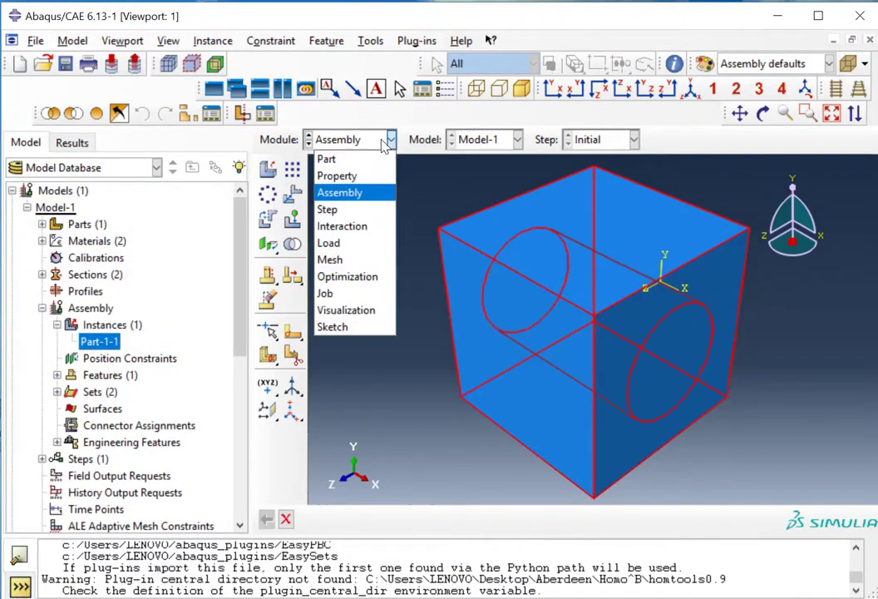
click(349, 261)
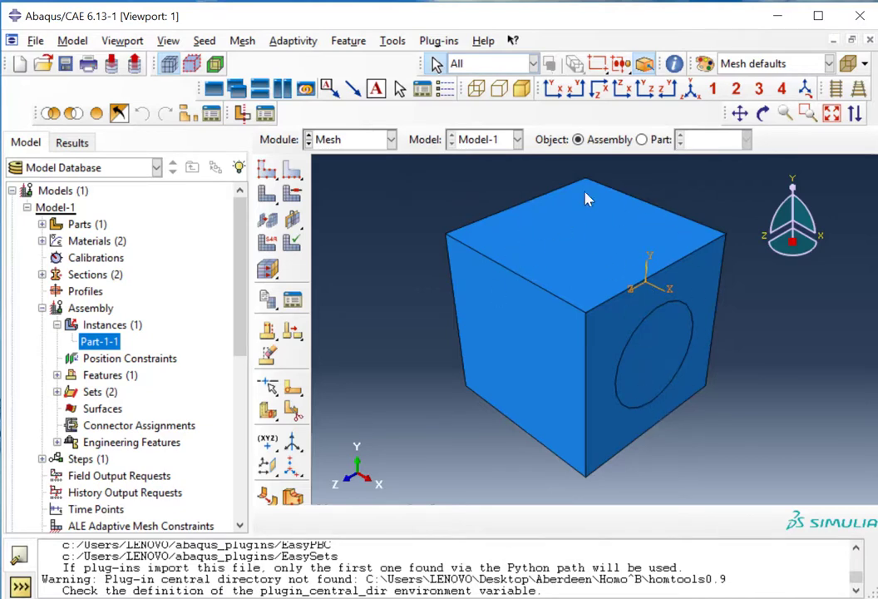
click(291, 193)
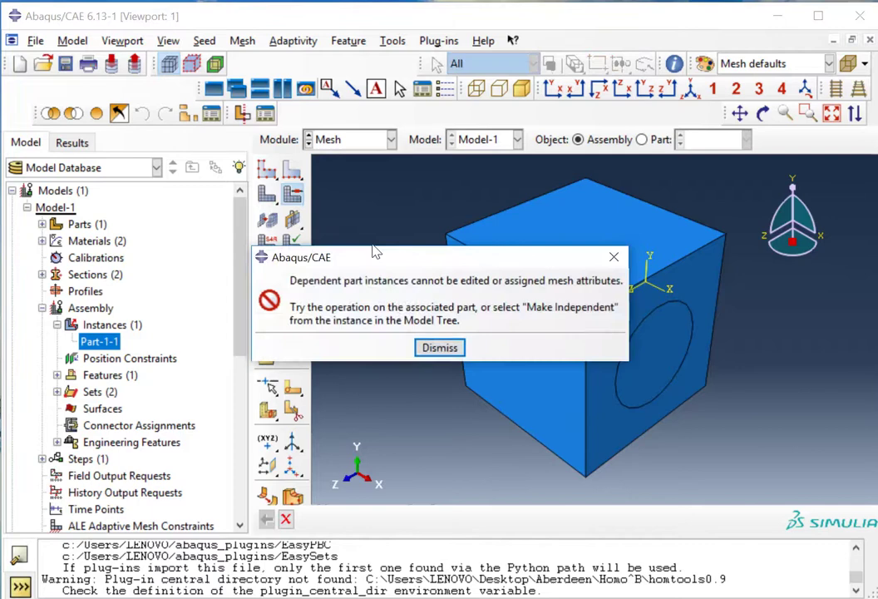
click(439, 347)
click(642, 139)
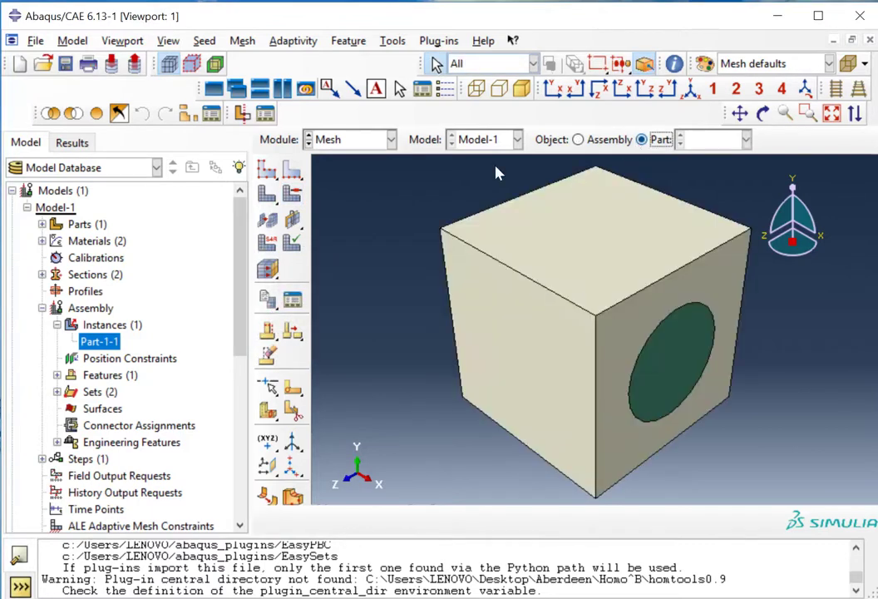
Step: Assign hex-dominated mesh controls with the sweep technique to all regions of the part
click(291, 193)
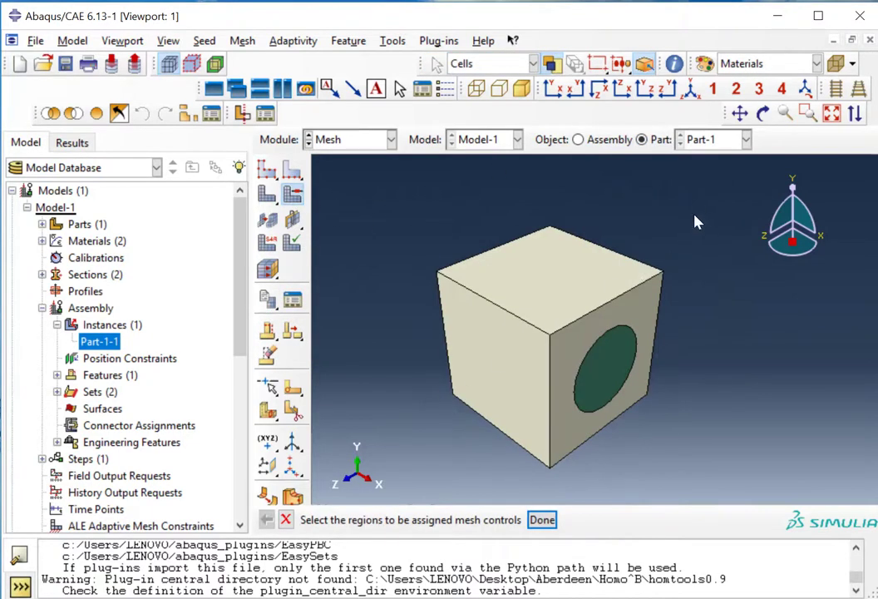
drag(699, 201, 394, 484)
click(540, 520)
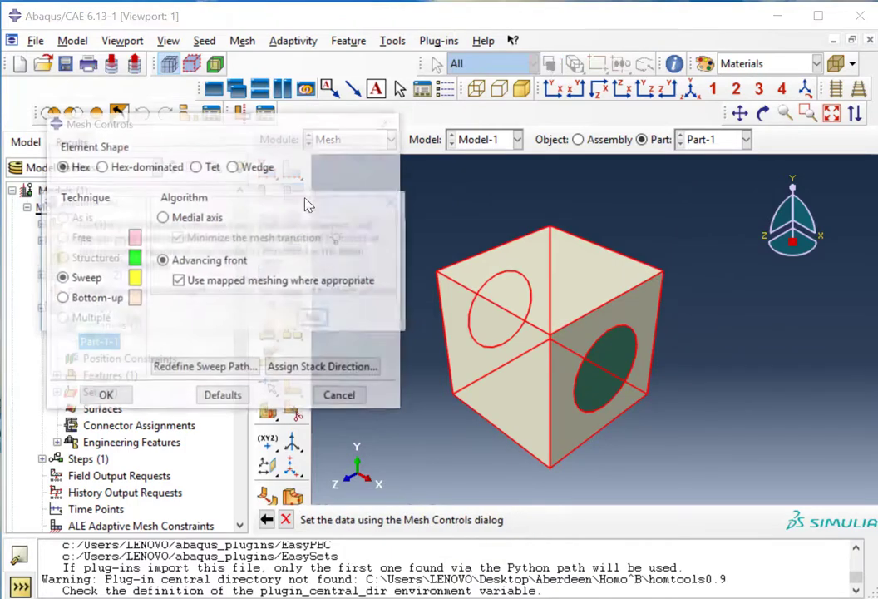
key(Return)
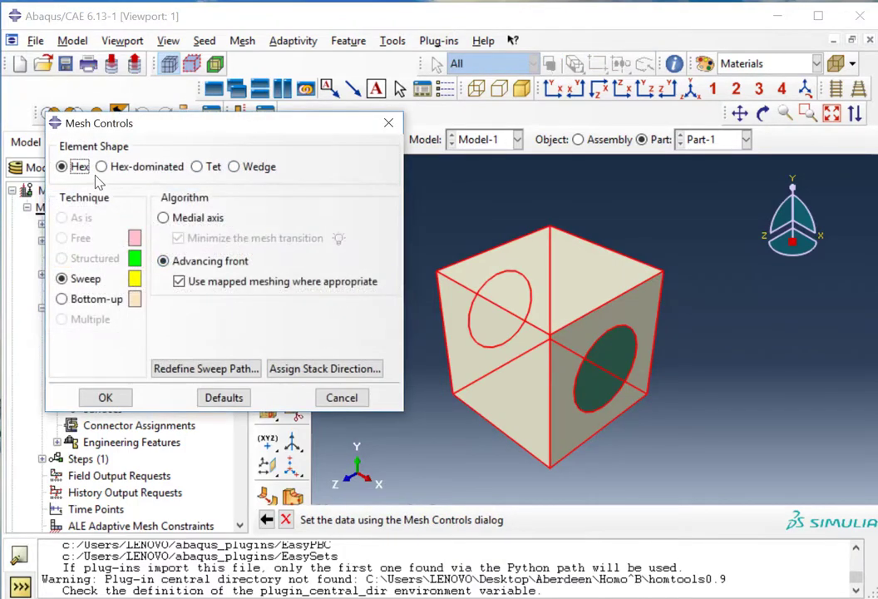
click(102, 168)
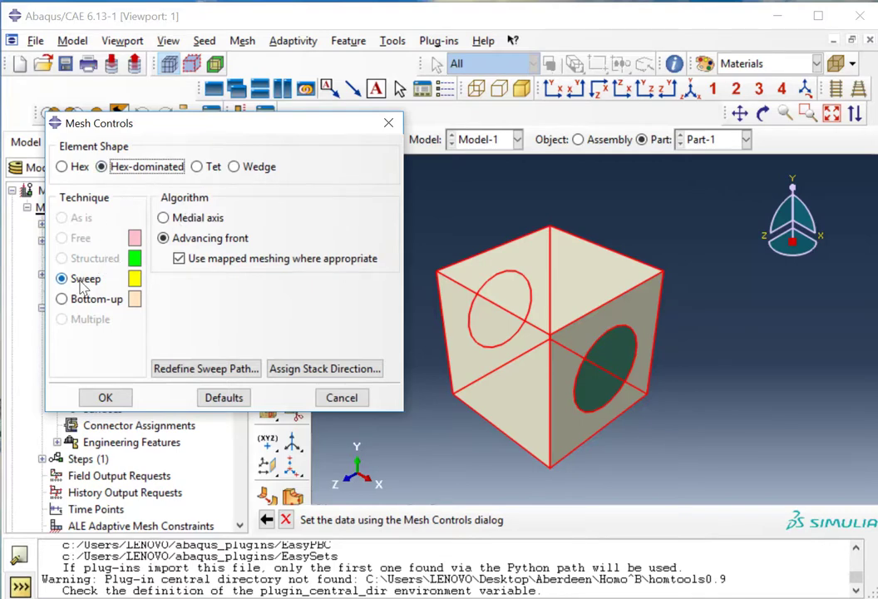
click(106, 398)
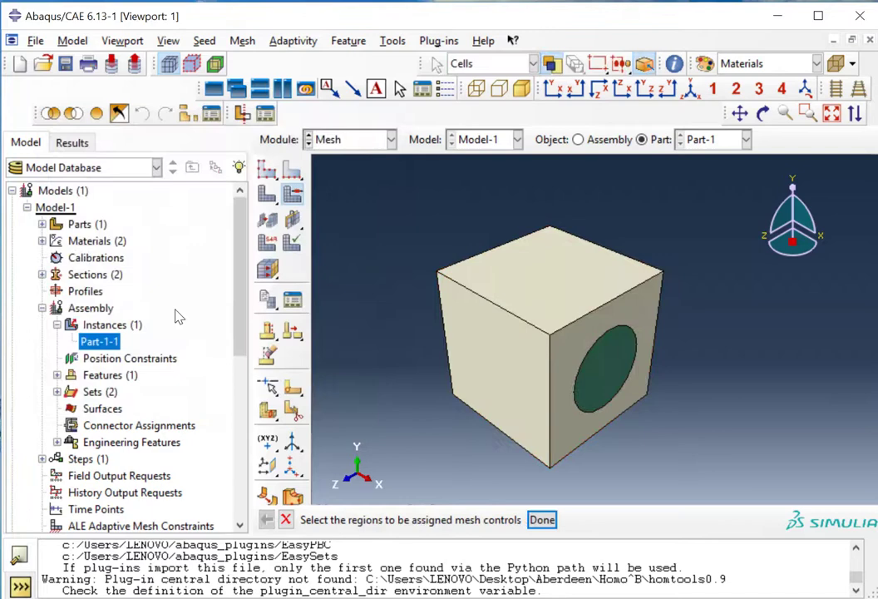
Step: Seed the part with an approximate global size of 0.1 and generate its mesh
click(292, 169)
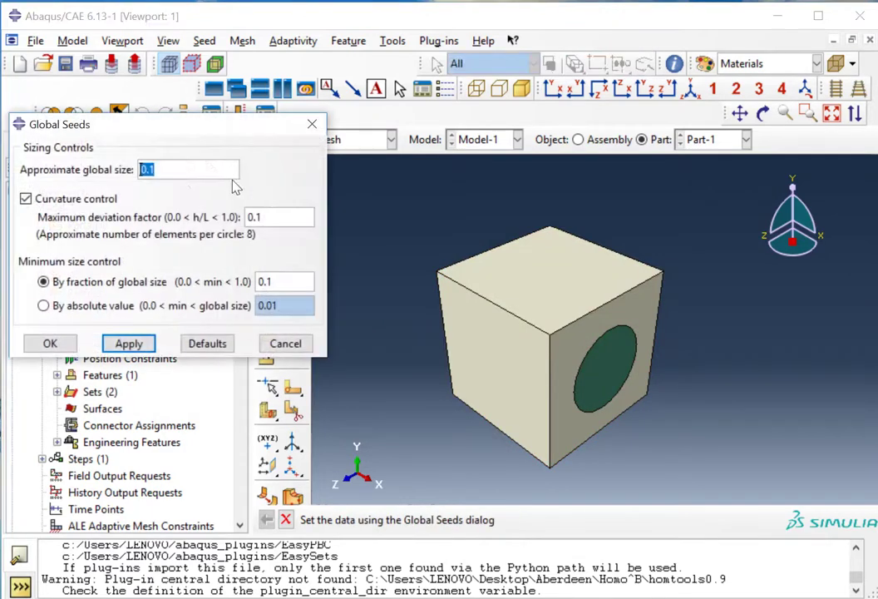
click(124, 345)
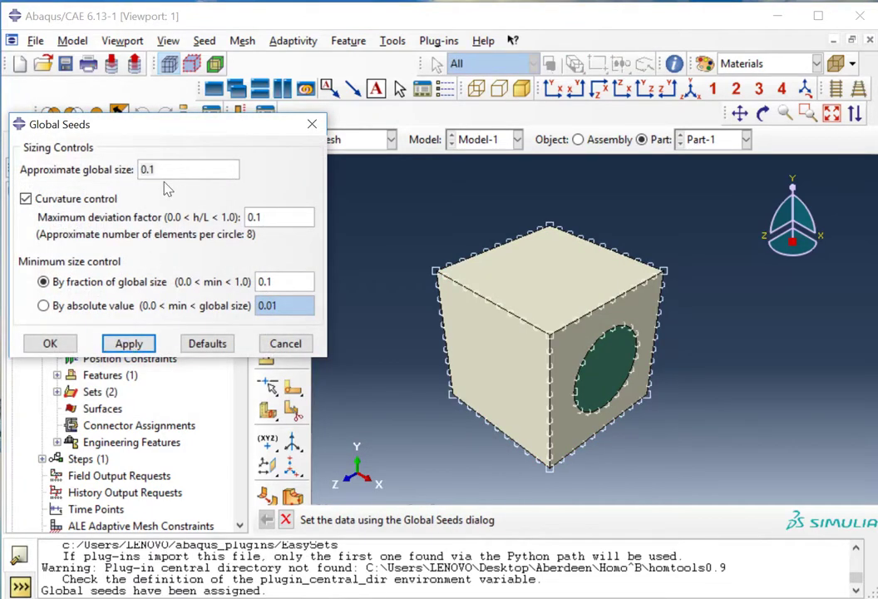
click(50, 344)
click(266, 193)
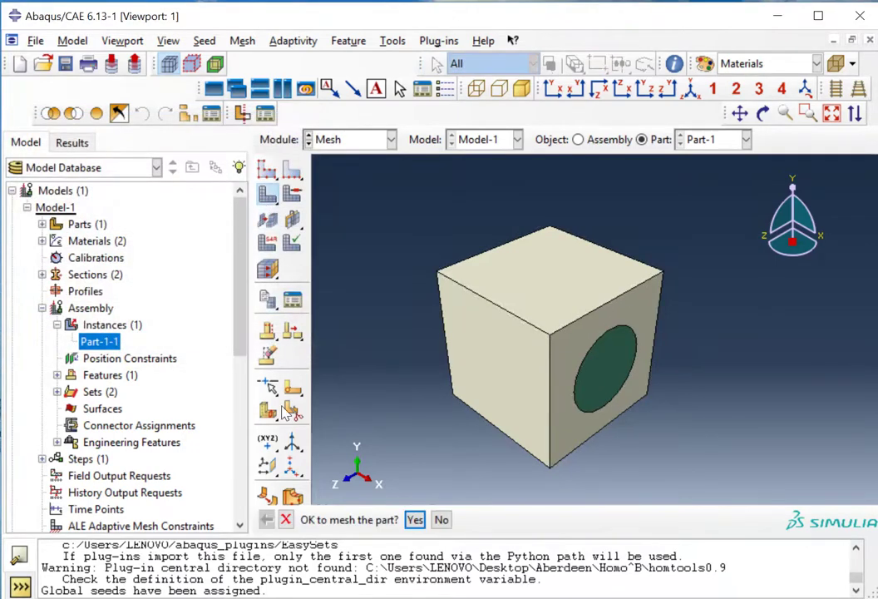
click(414, 519)
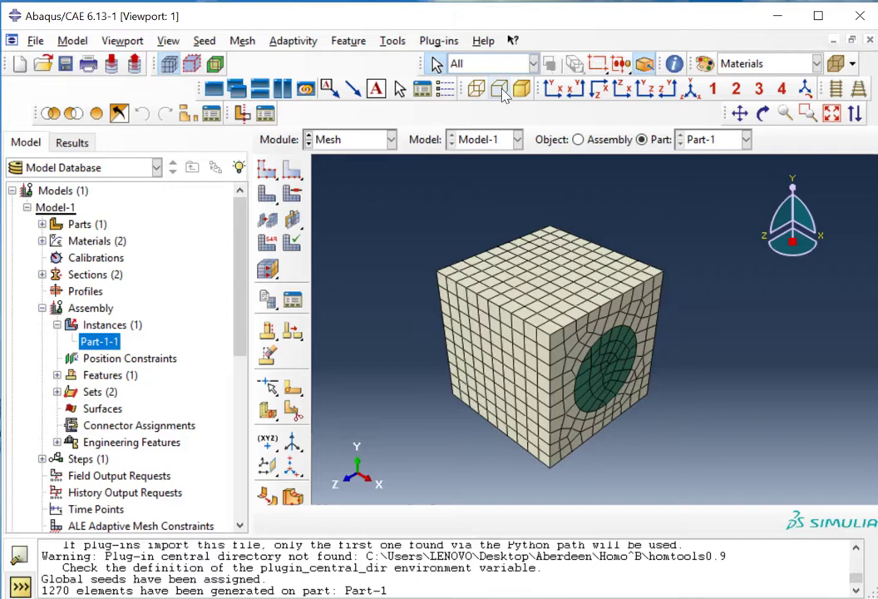
Step: Display the mesh in wireframe facing the Y-Z plane and examine its elements up close
click(475, 89)
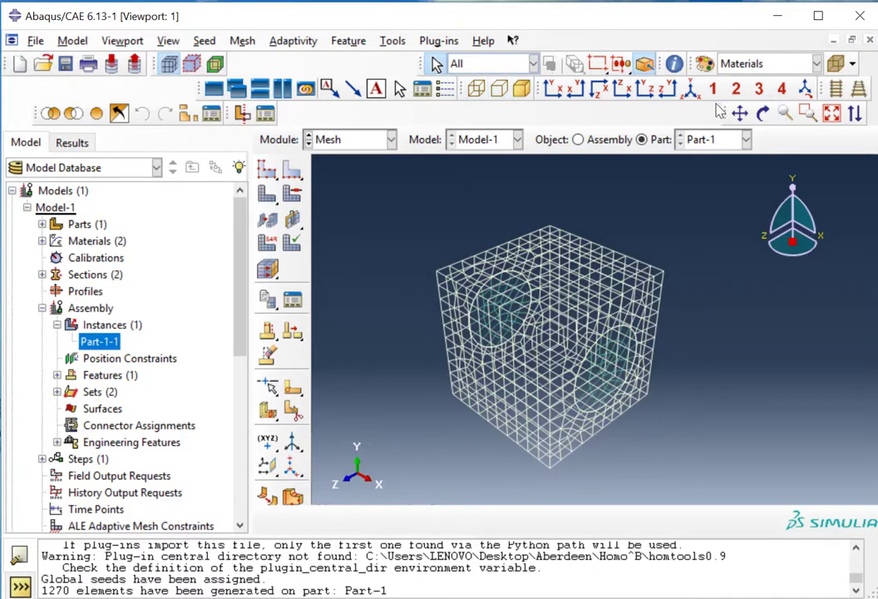
click(645, 89)
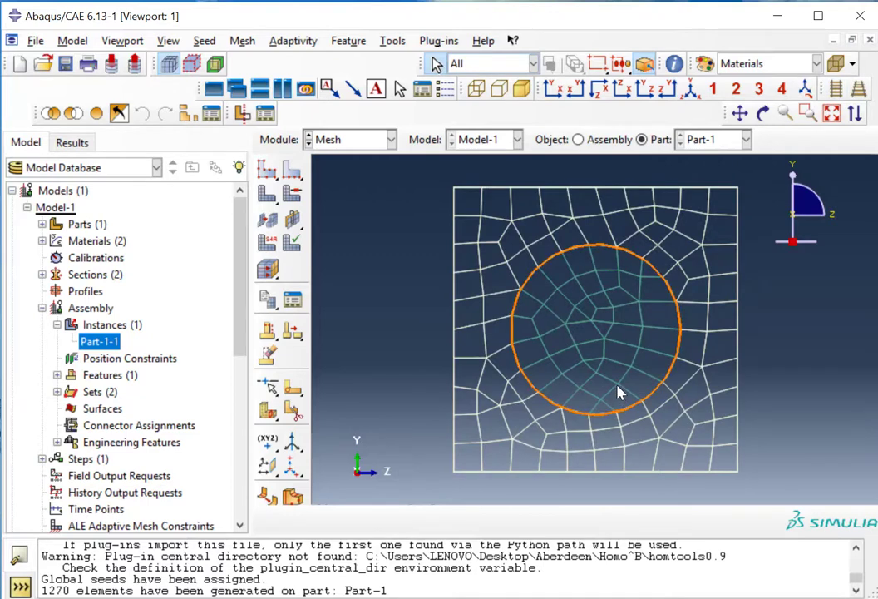
scroll(710, 253, up, 10)
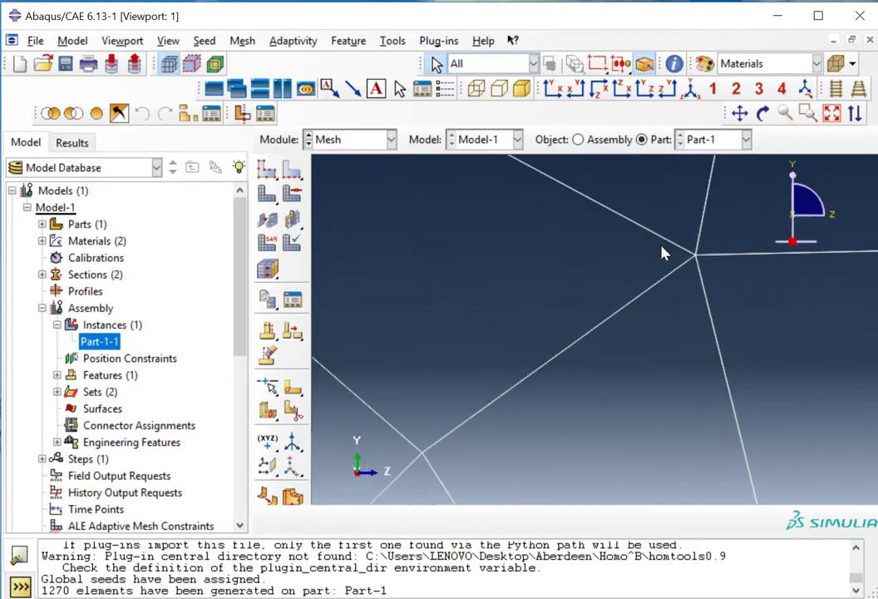
Step: Return to the isometric view of the shaded mesh and display the meshed instance Part-1-1 in the assembly
scroll(665, 272, down, 5)
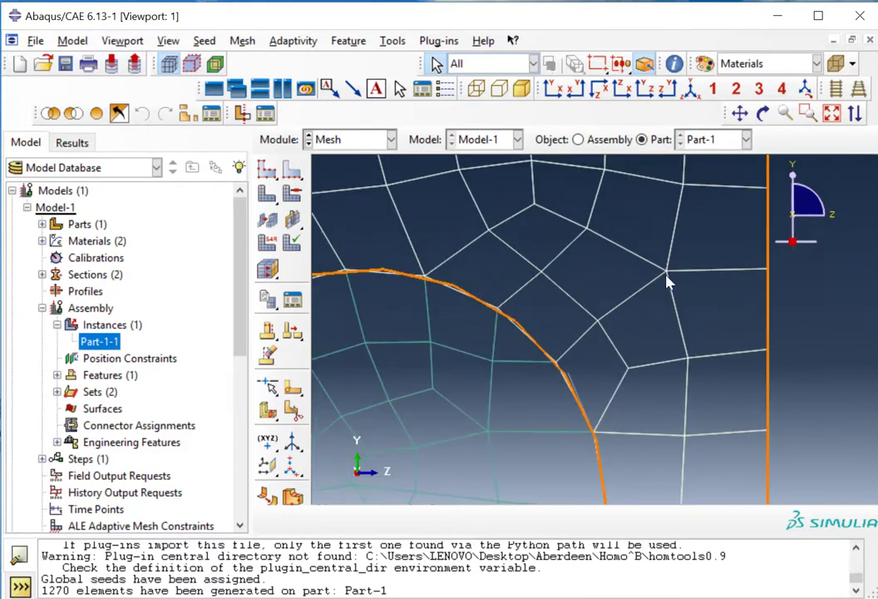
mouse_move(656, 291)
ctrl+alt+mouse_down()
mouse_move(646, 289)
mouse_move(652, 297)
mouse_move(643, 312)
mouse_move(646, 303)
ctrl+alt+mouse_up()
scroll(652, 297, down, 3)
click(691, 89)
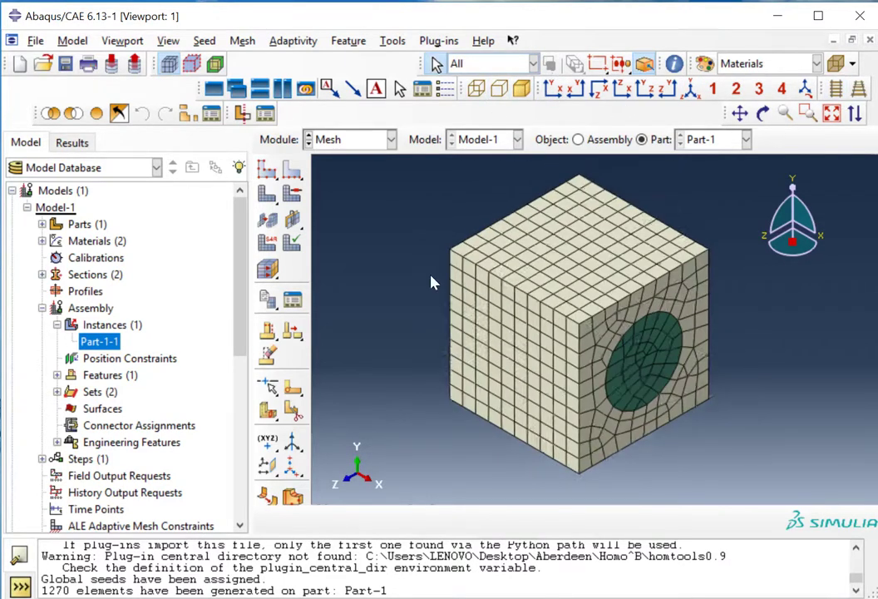
click(96, 341)
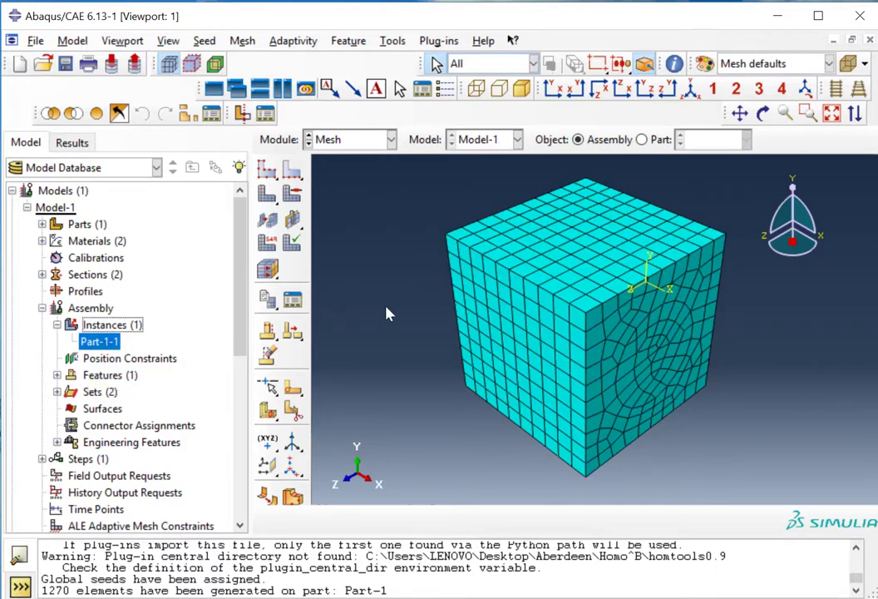
Step: Open the Elastic Properties Calculator (EasyPBC) plug-in and set its instance name to Part-1-1 for Model-1
click(439, 40)
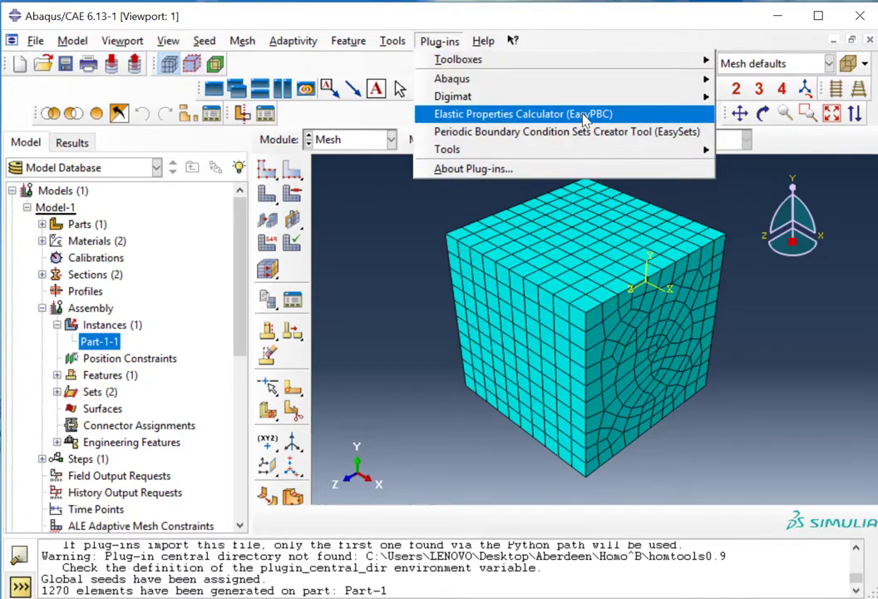
click(516, 119)
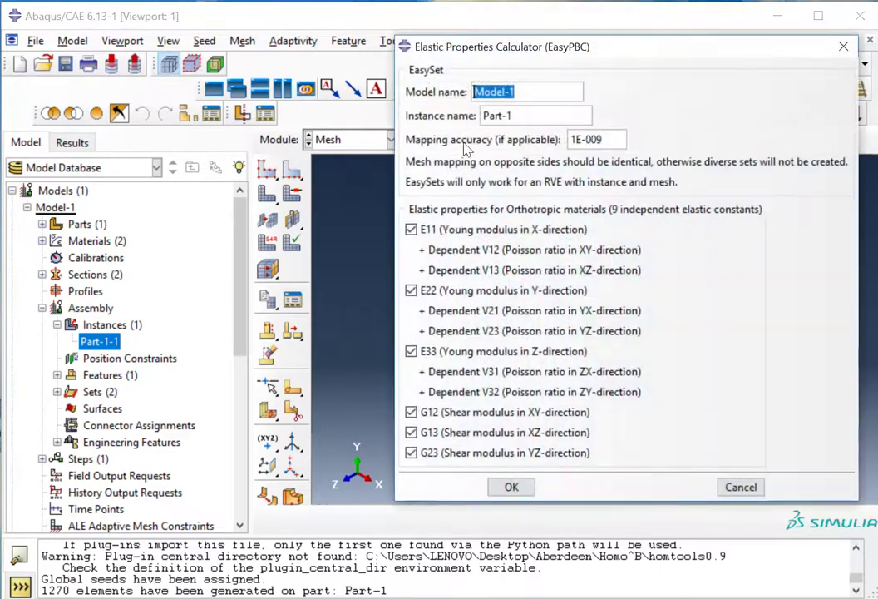
drag(510, 23, 434, 88)
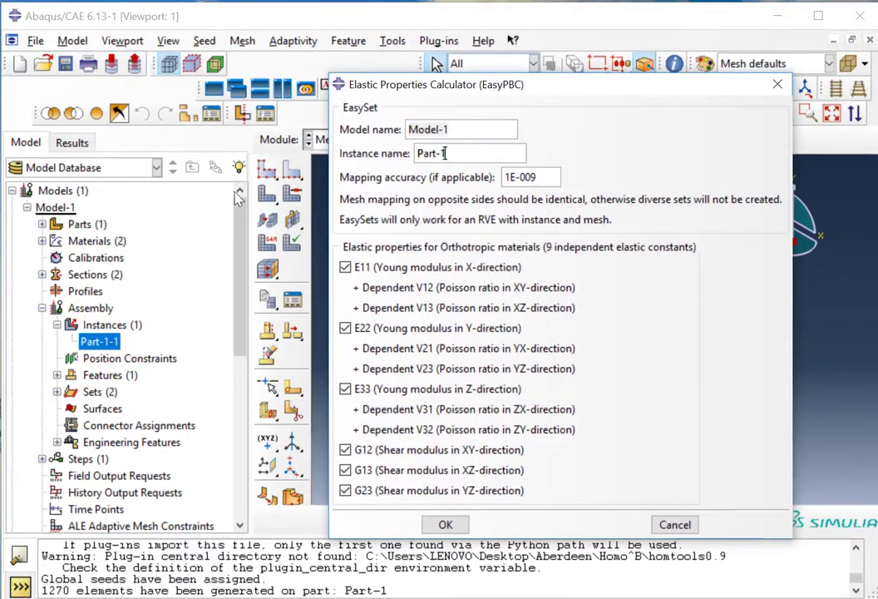
click(368, 126)
key(Tab)
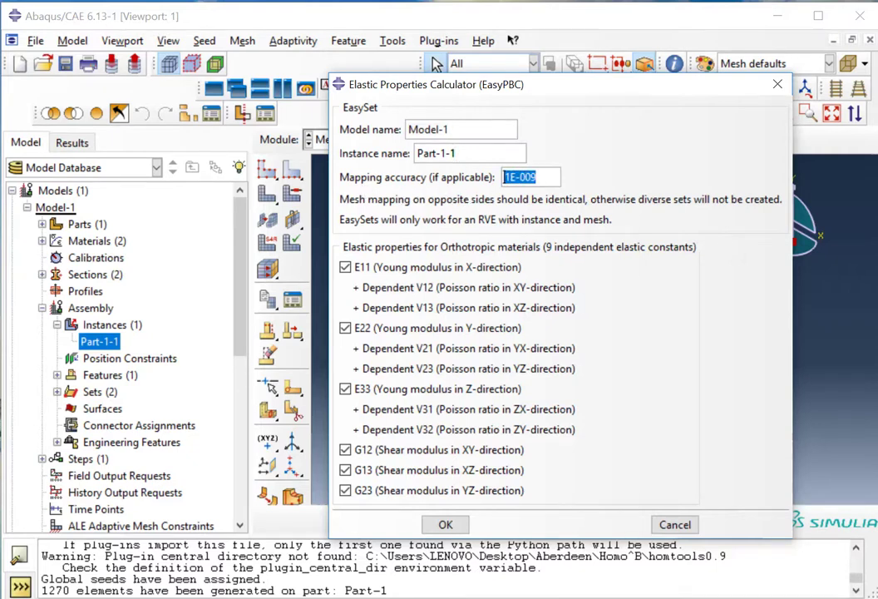
drag(634, 86, 396, 103)
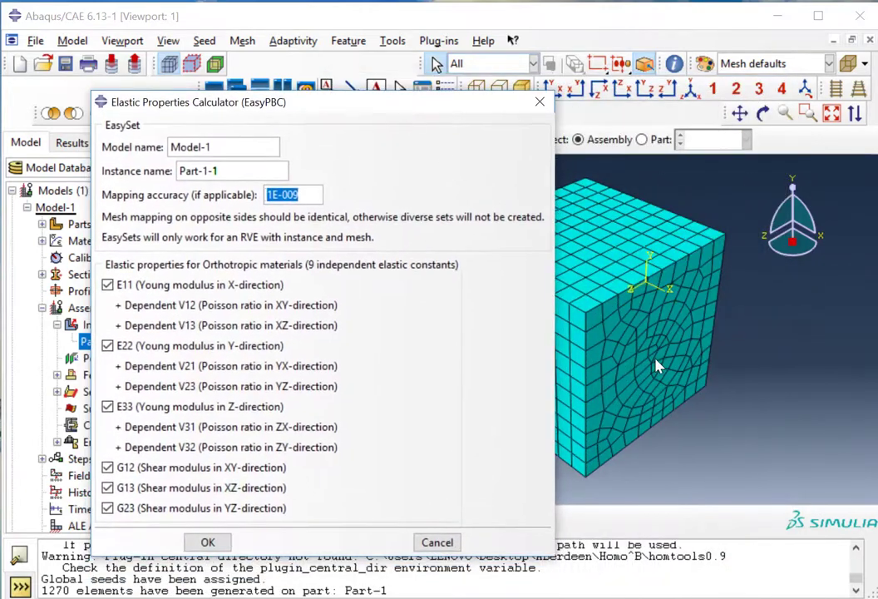
drag(316, 101, 523, 85)
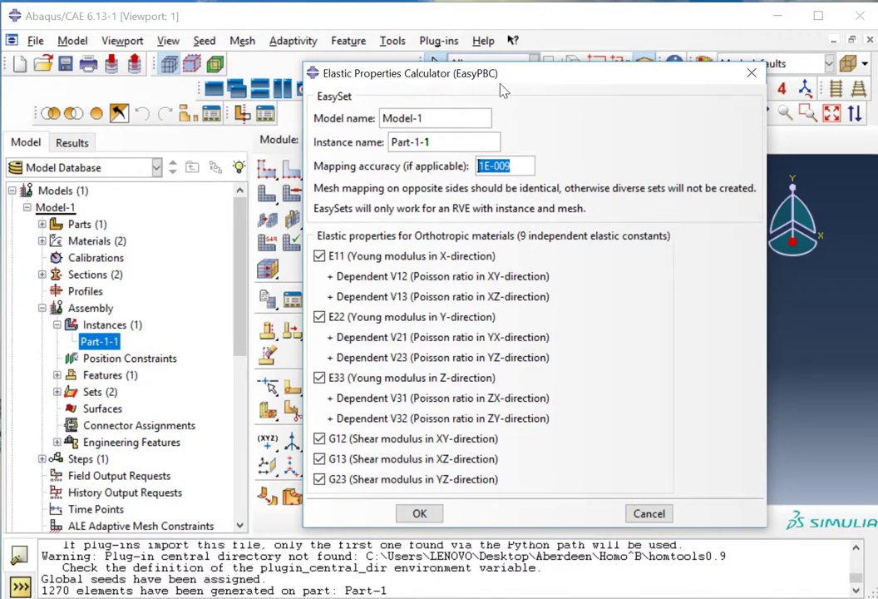
drag(502, 90, 571, 70)
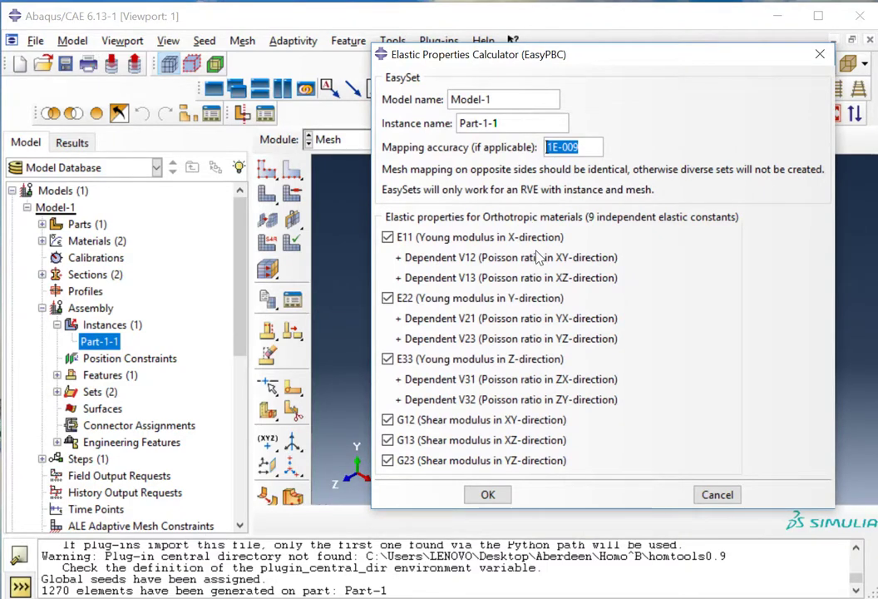
Step: Exclude E22, E33, G12 and G13 from the elastic properties and run the EasyPBC calculation for E11 and G23 only
click(389, 440)
click(388, 419)
click(388, 359)
click(389, 297)
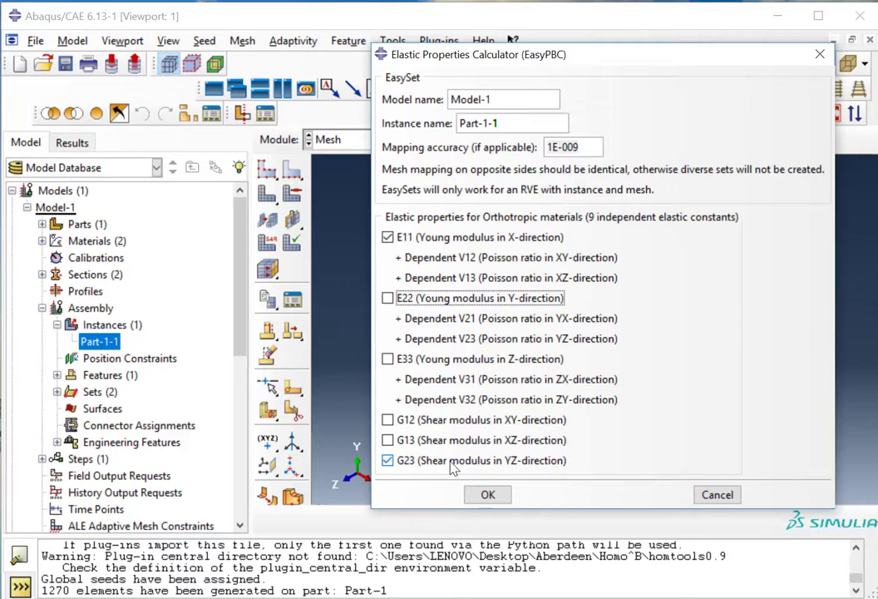
click(489, 495)
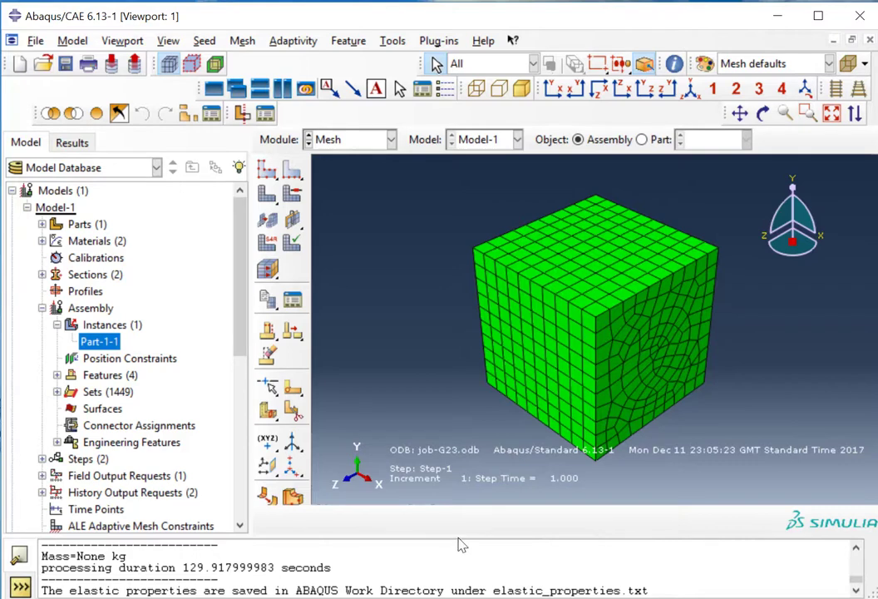
Step: Enlarge the message area and examine the computed E11, V12, V13 and G23 values, the mass and the location of the saved results
drag(458, 544, 448, 378)
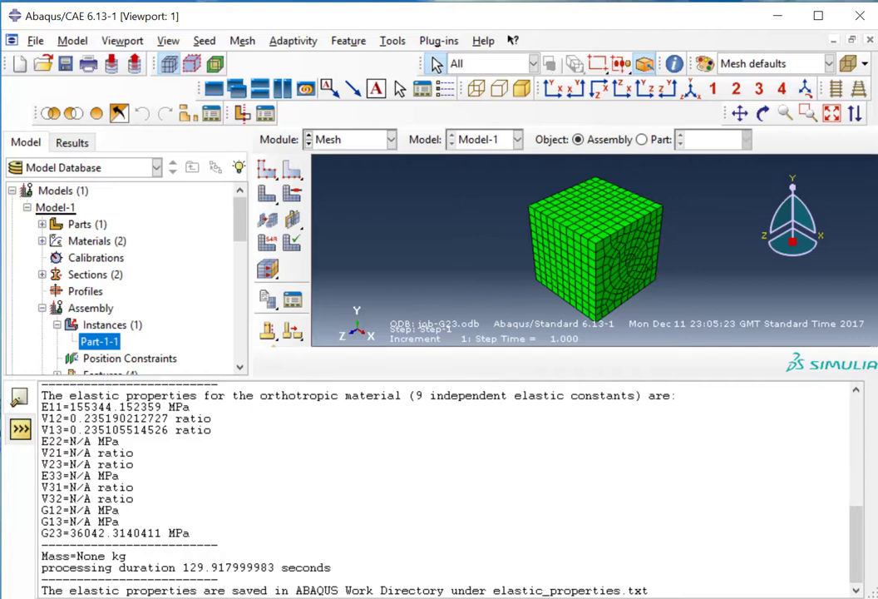
drag(68, 406, 111, 407)
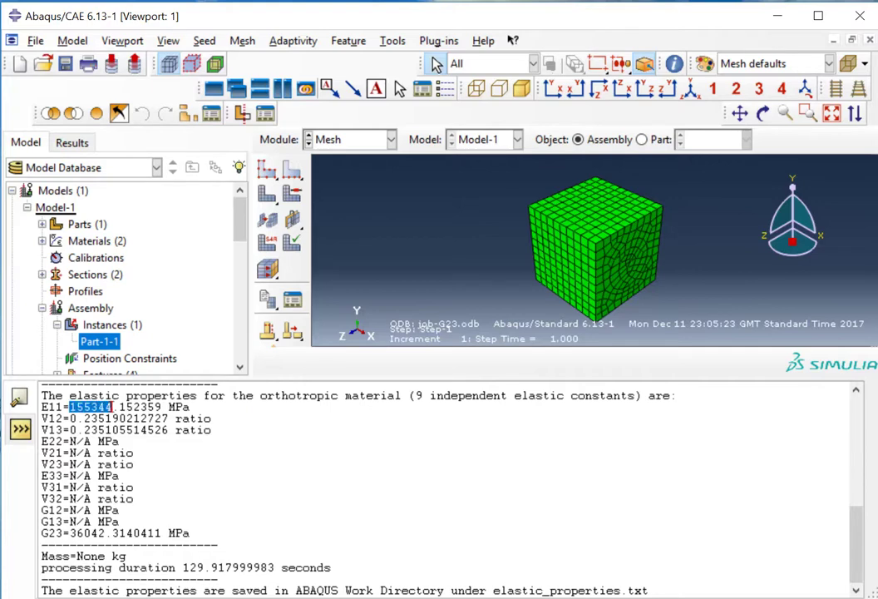
drag(41, 419, 62, 430)
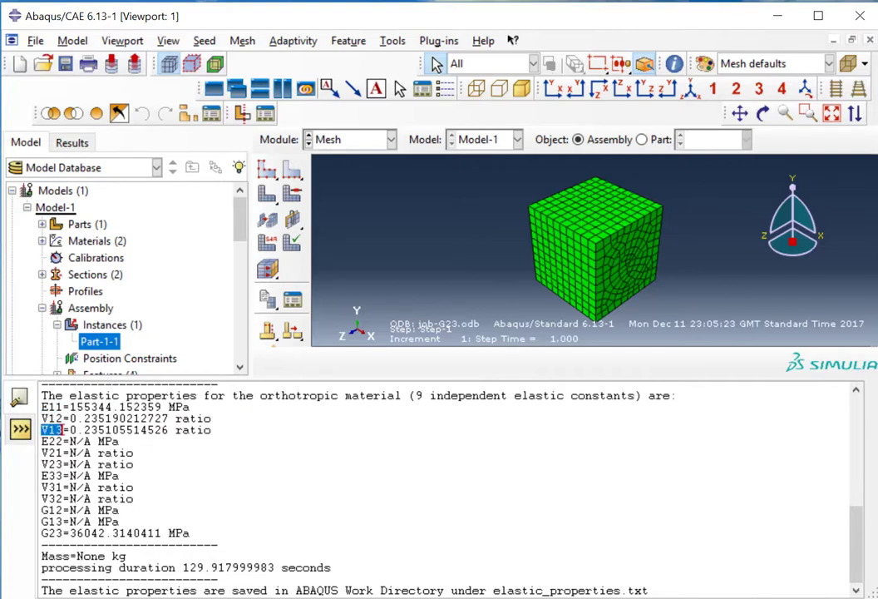
drag(41, 533, 160, 533)
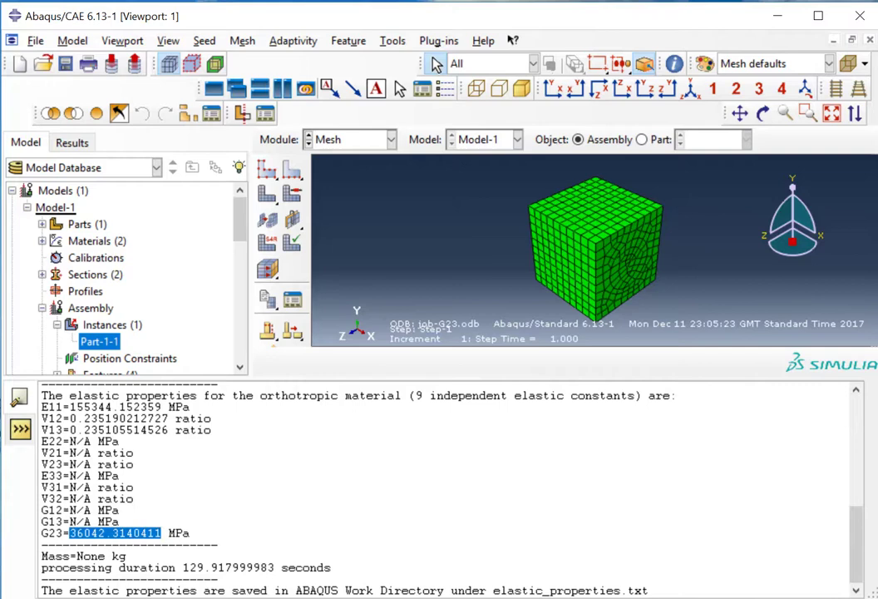
drag(41, 556, 127, 555)
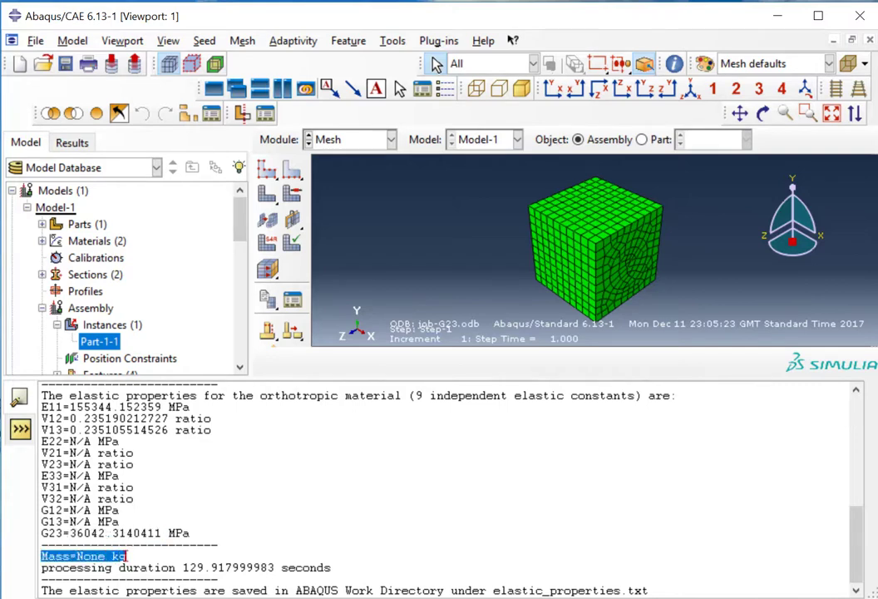
click(86, 459)
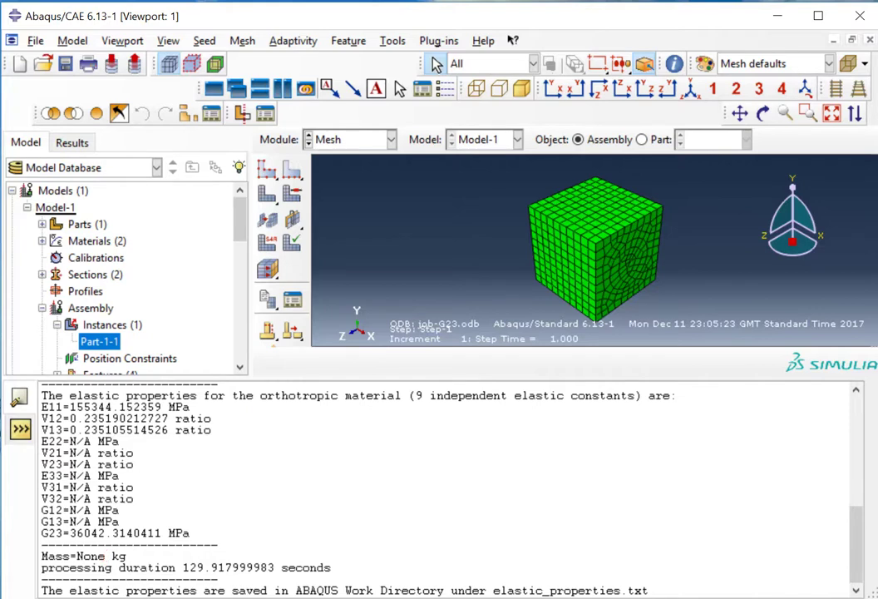
drag(63, 591, 648, 590)
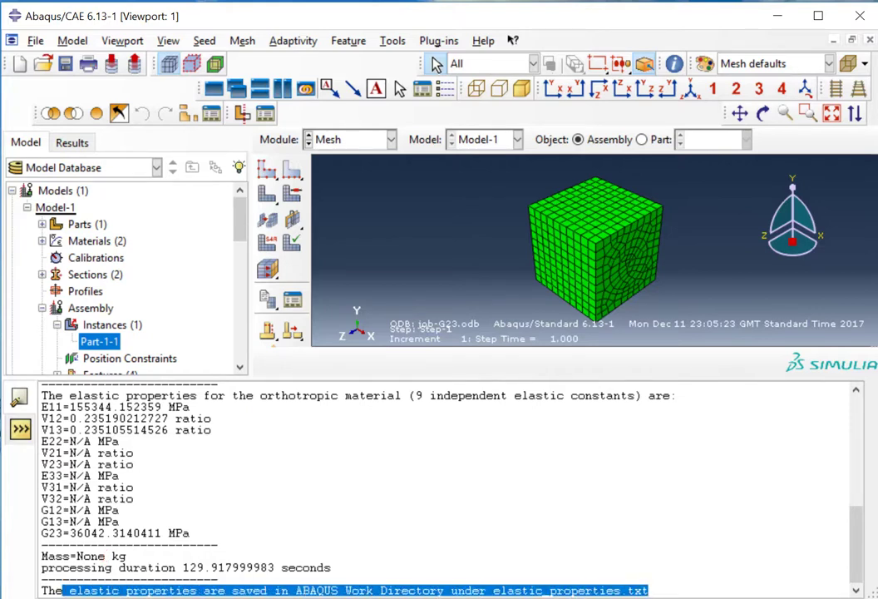
click(648, 590)
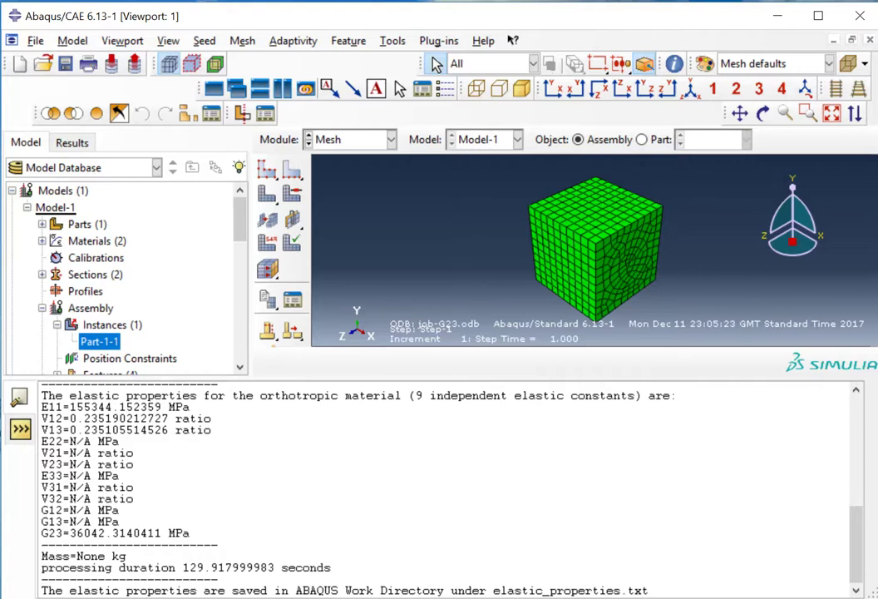
Step: Shrink the message area and open the results of the completed job-E11 from the model's jobs
drag(384, 376, 368, 497)
drag(239, 225, 237, 374)
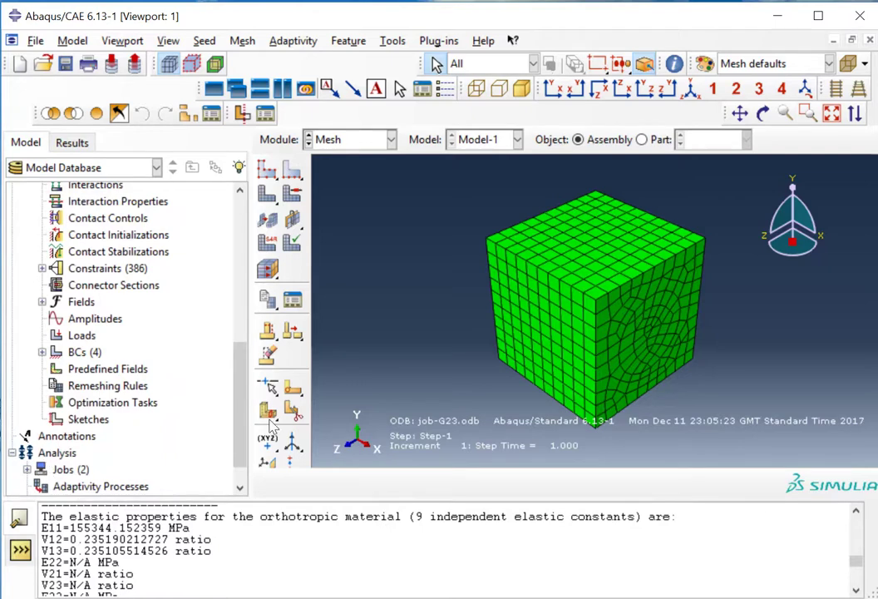
scroll(241, 425, down, 2)
click(28, 437)
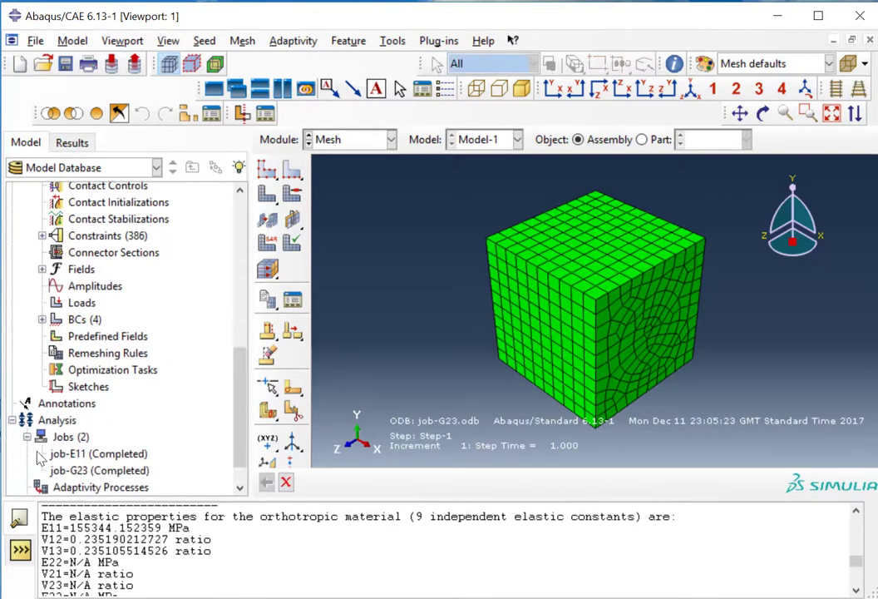
click(70, 454)
right_click(96, 453)
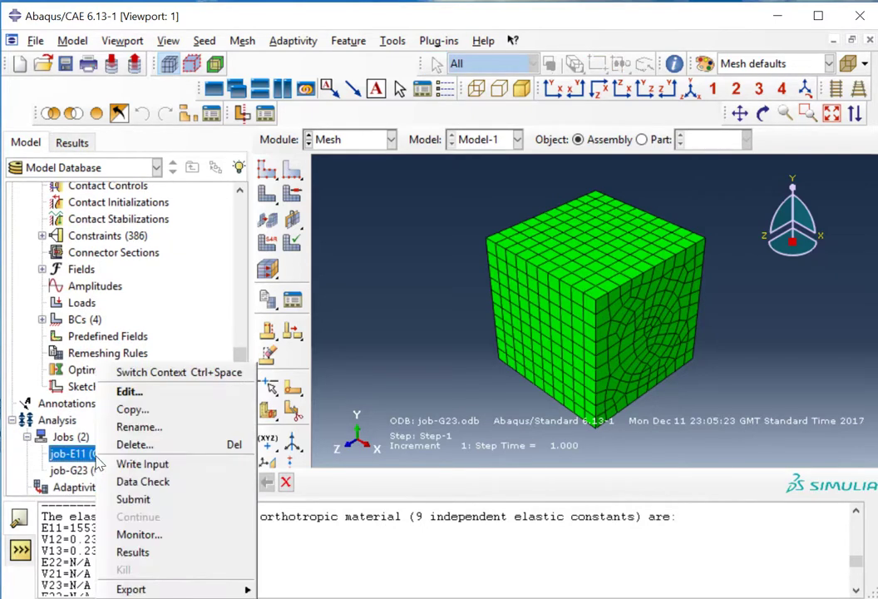
click(133, 552)
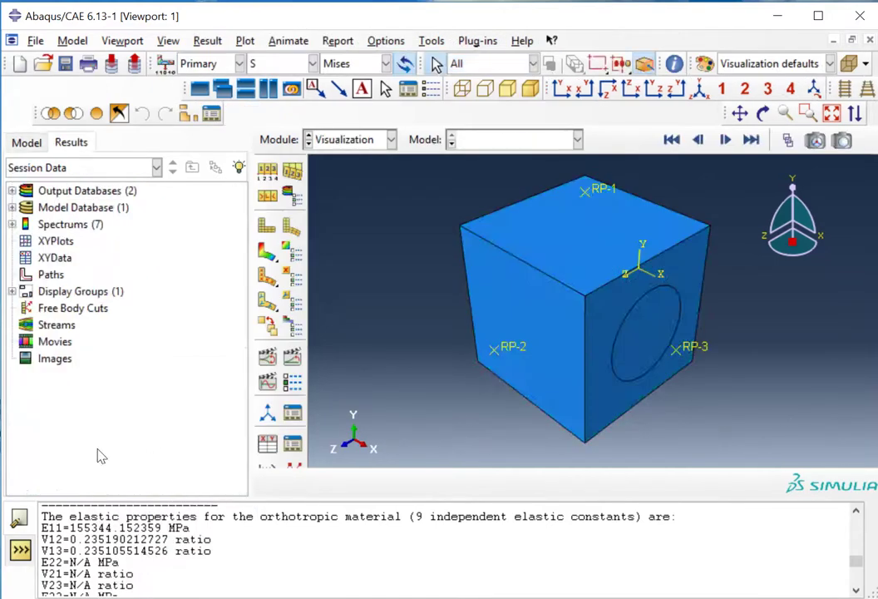
click(36, 140)
right_click(87, 454)
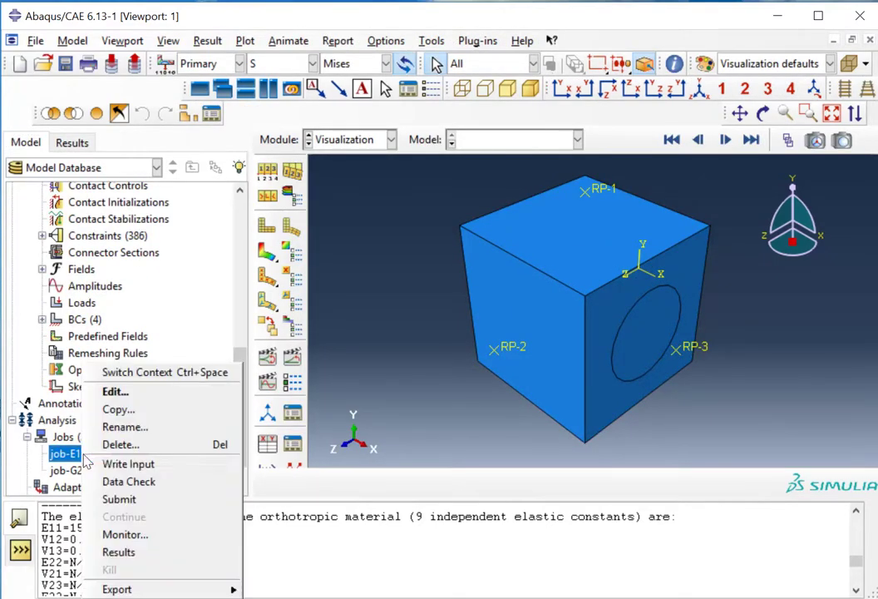
click(166, 551)
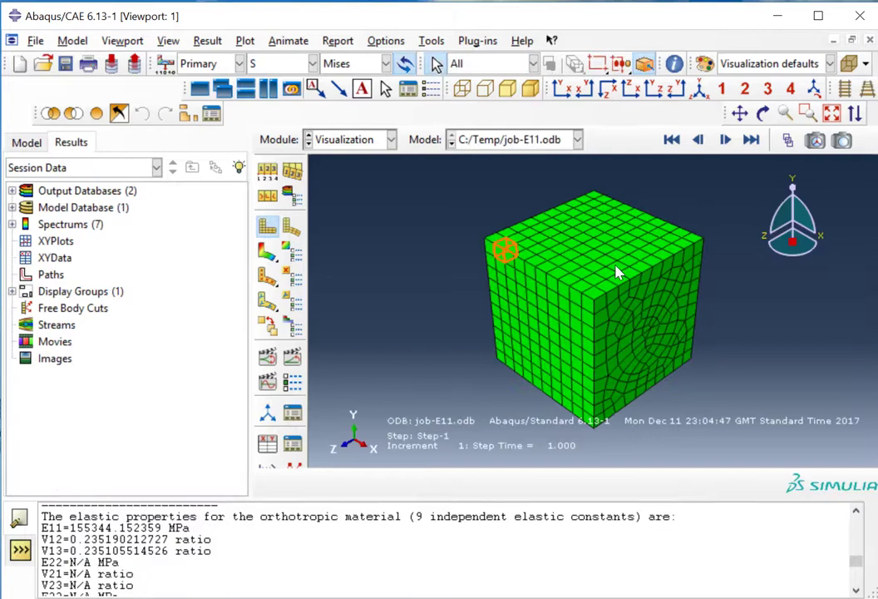
Step: Plot the Mises stress contours of job-E11 on the deformed shape with a uniform deformation scale factor of 1
click(264, 253)
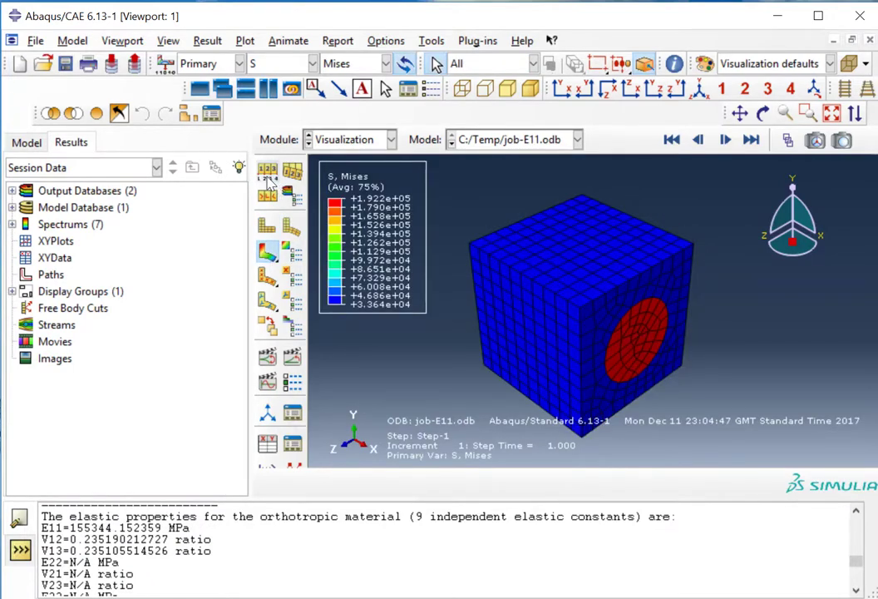
click(267, 171)
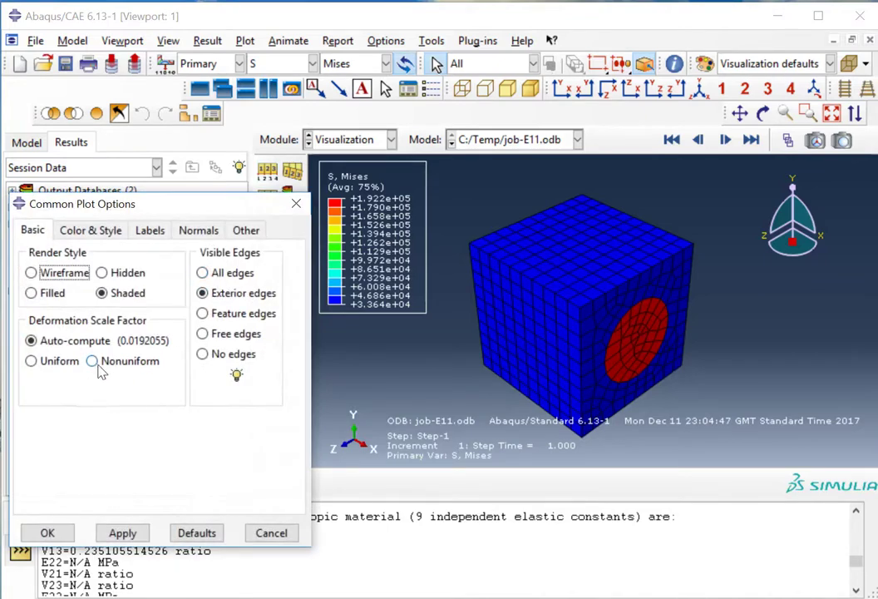
click(60, 361)
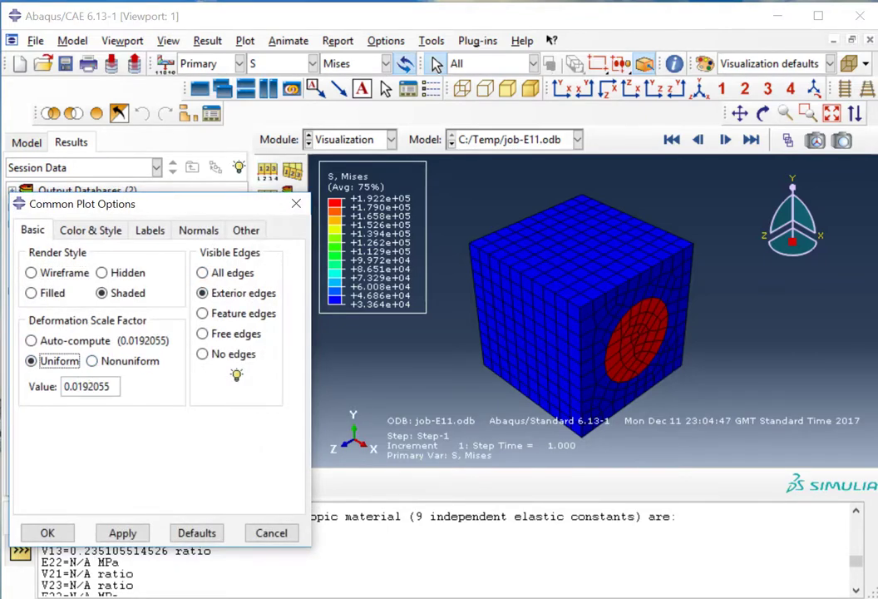
double_click(90, 386)
text(1)
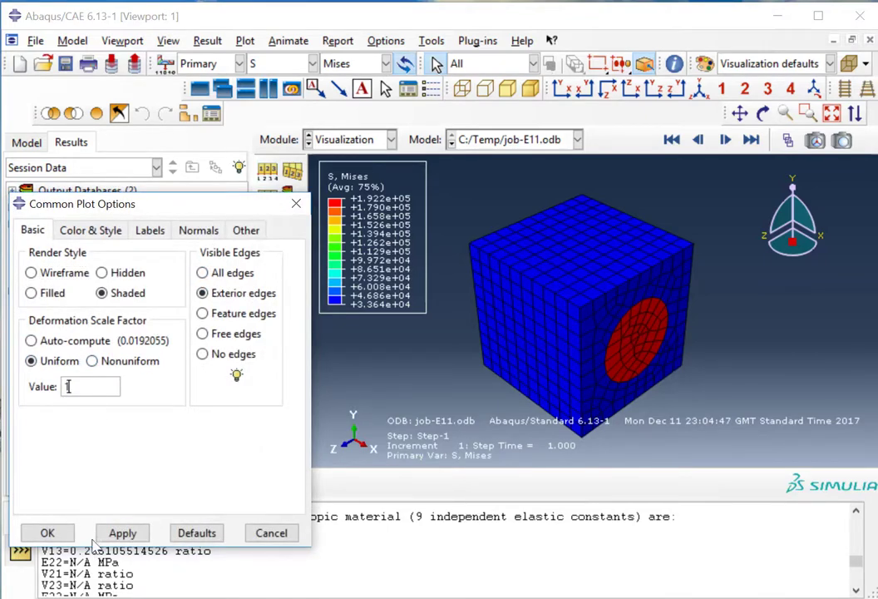
click(48, 532)
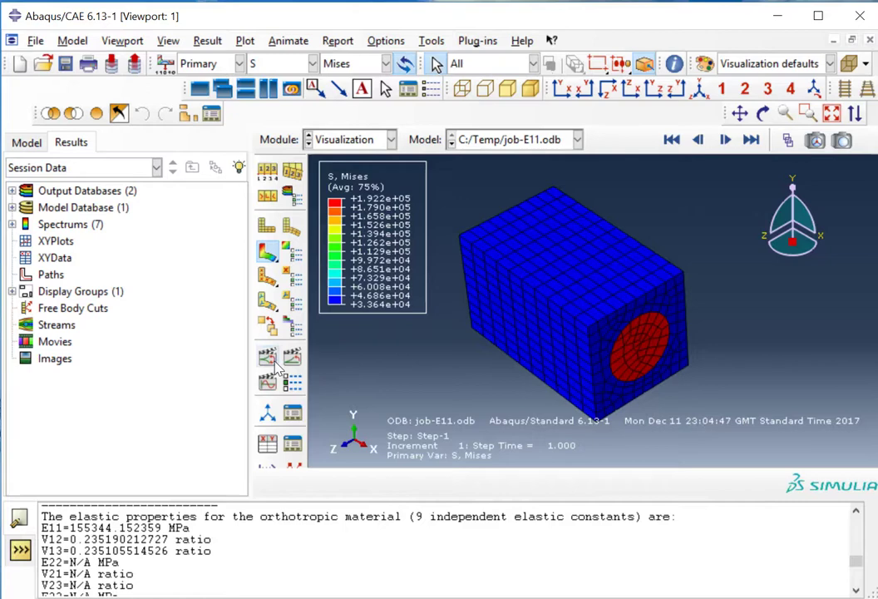
click(285, 229)
click(266, 251)
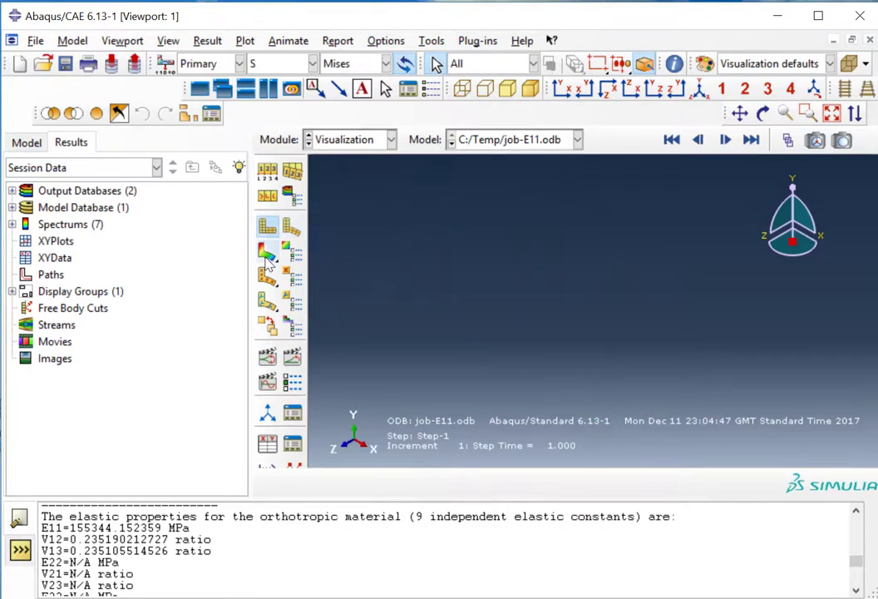
Step: Open the results of the completed job-G23 from the model's jobs
click(34, 143)
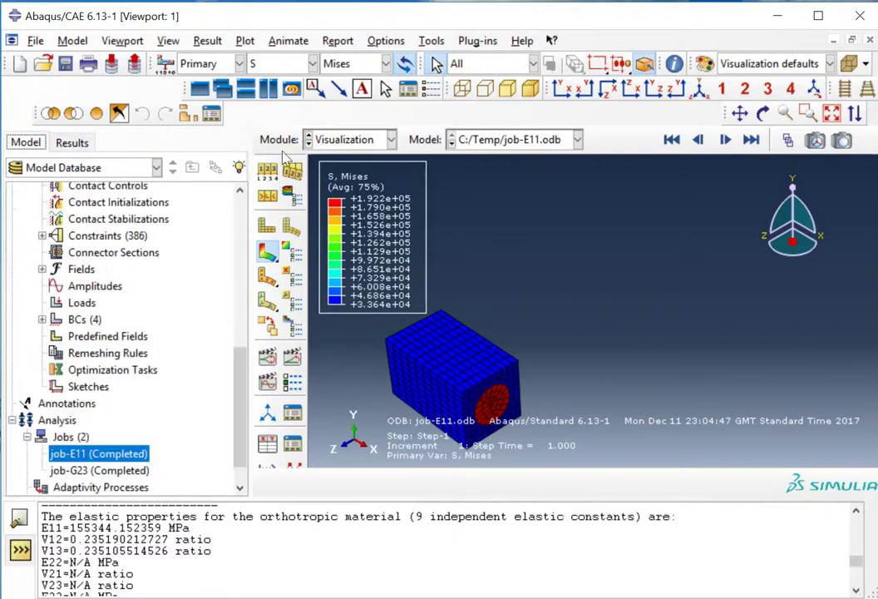
scroll(100, 436, down, 1)
click(98, 436)
right_click(98, 436)
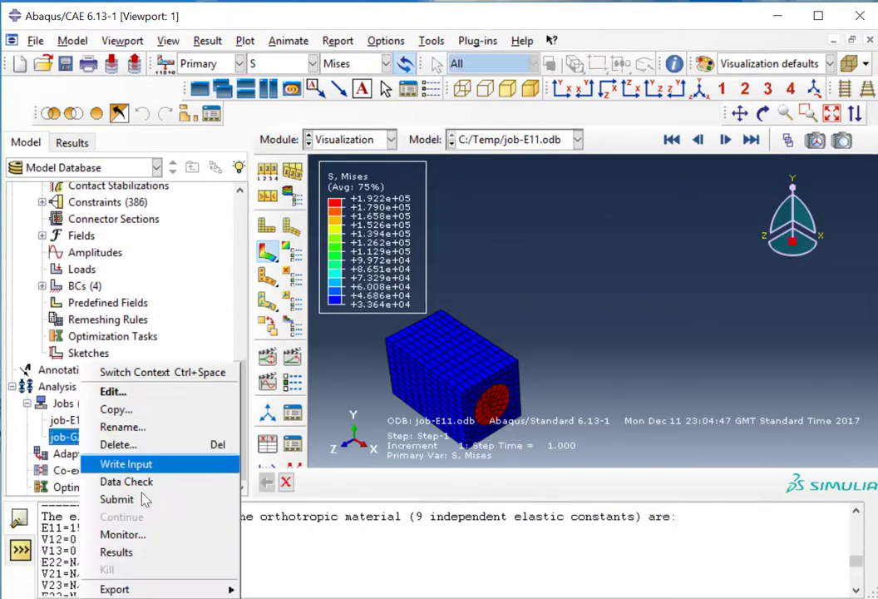
click(186, 551)
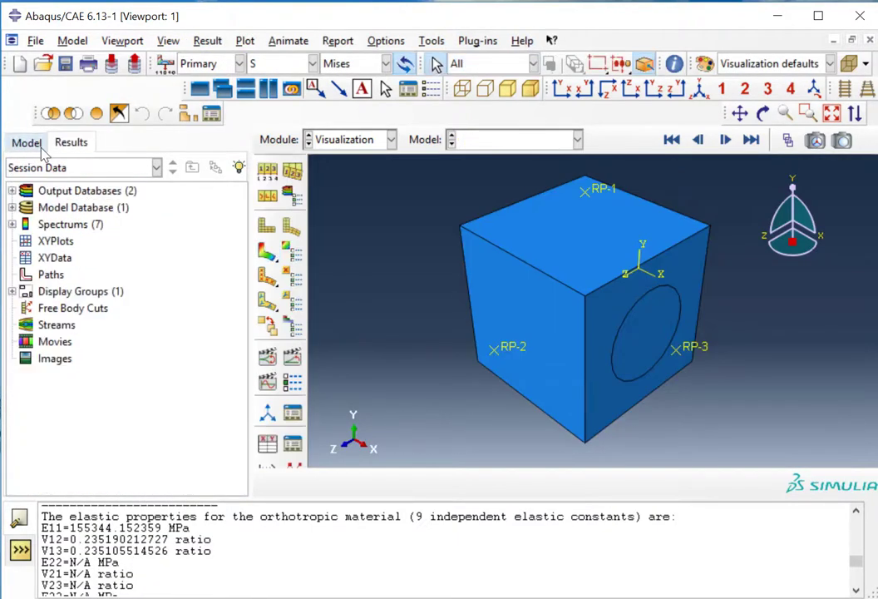
click(25, 142)
right_click(117, 443)
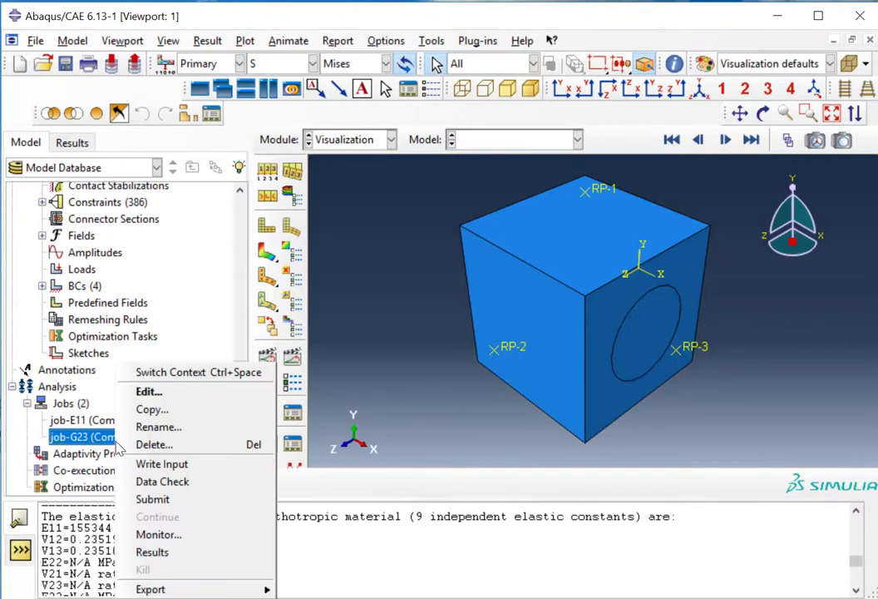
click(152, 552)
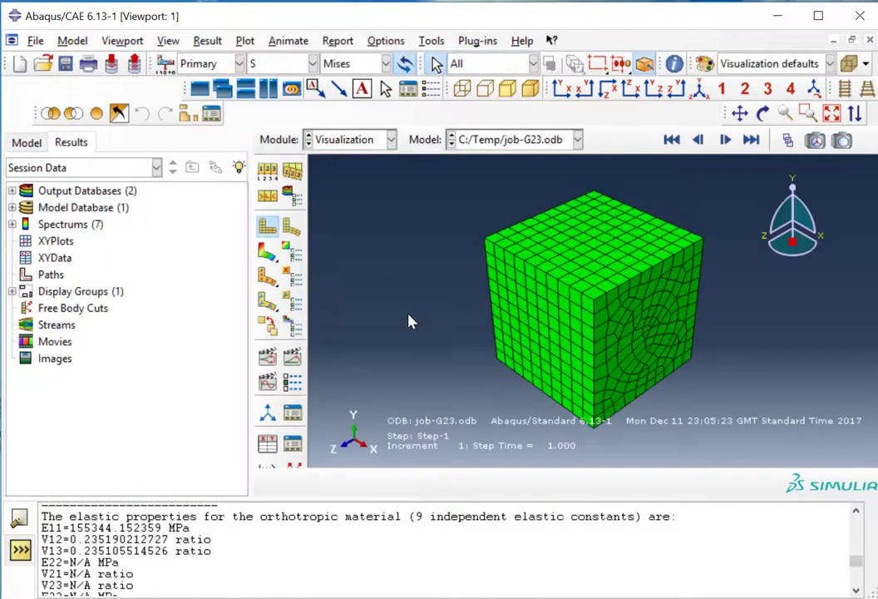
Step: Plot the Mises stress contours of job-G23 on the deformed shape with a uniform deformation scale factor of 0.5
click(266, 253)
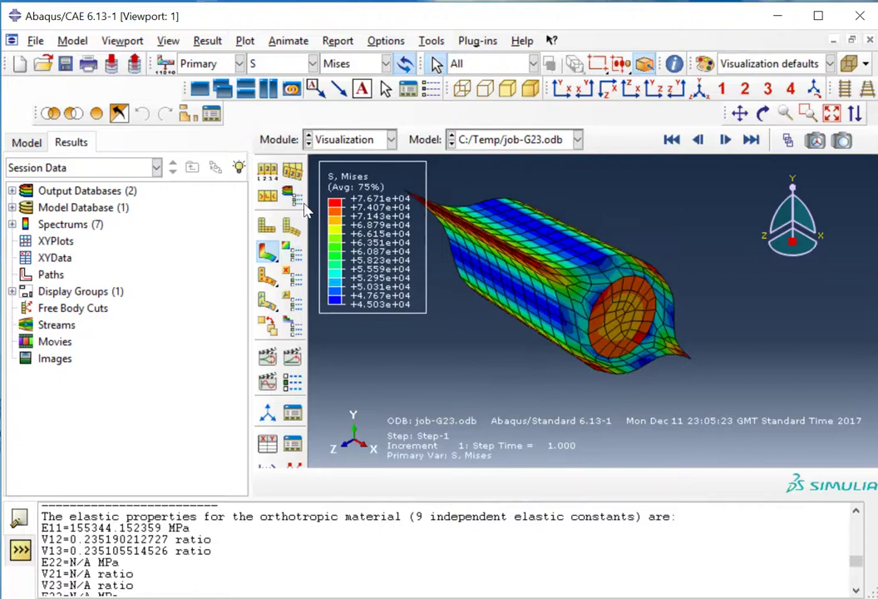
click(266, 171)
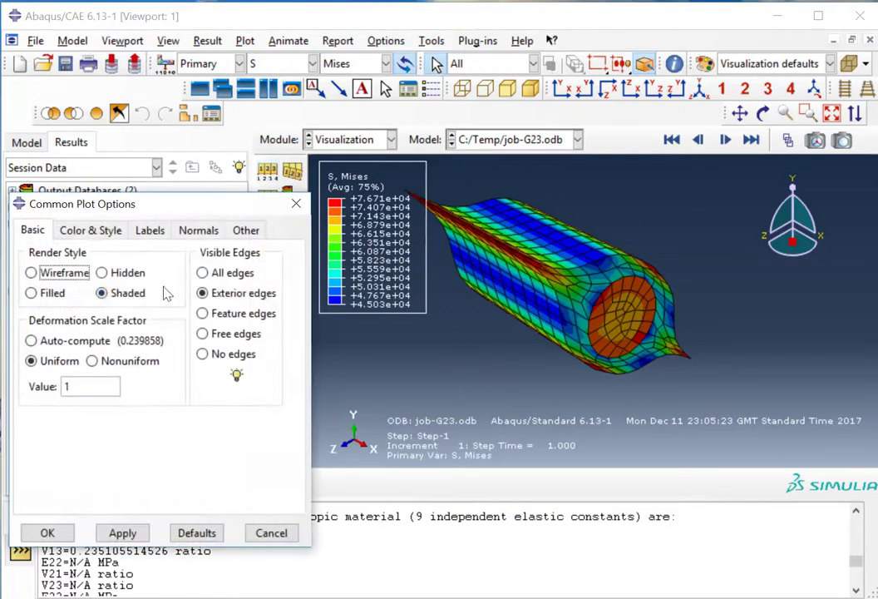
double_click(68, 386)
text(0.5)
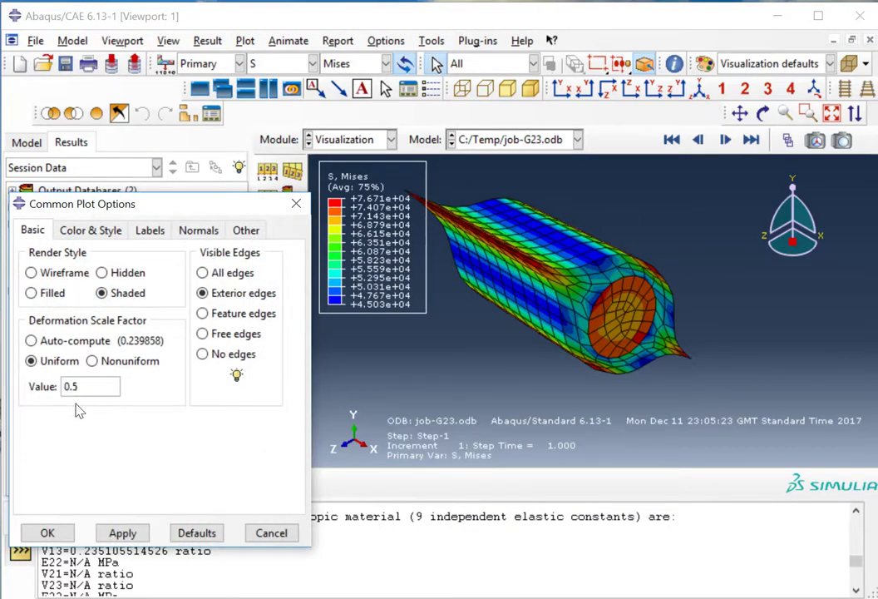
click(122, 533)
click(49, 533)
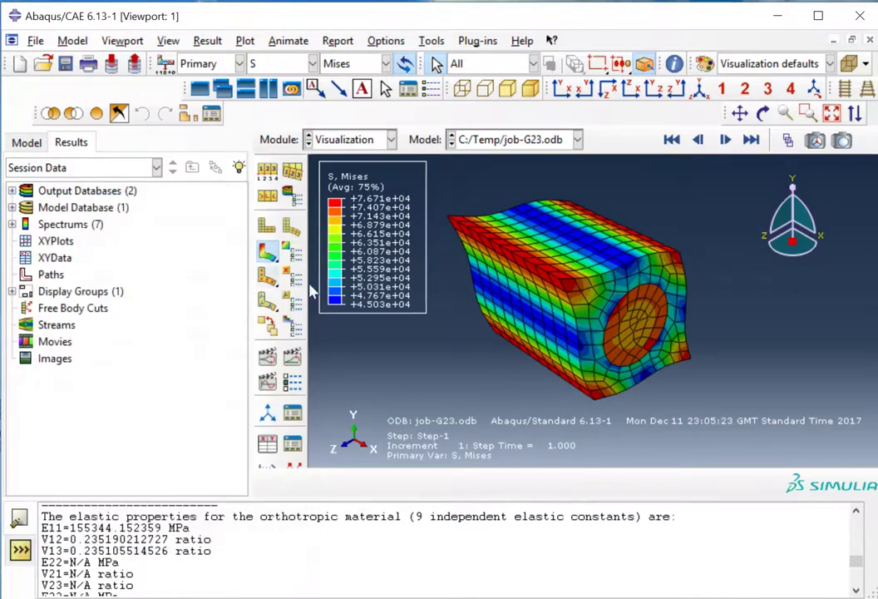
Step: Slow the animation frame rate to about midway between Slow and Fast, in Loop mode
click(265, 359)
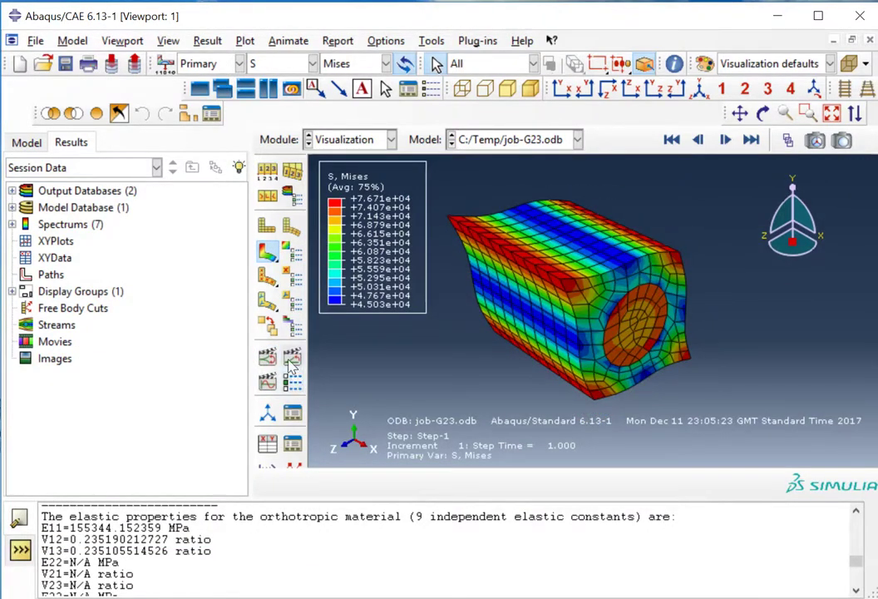
click(291, 383)
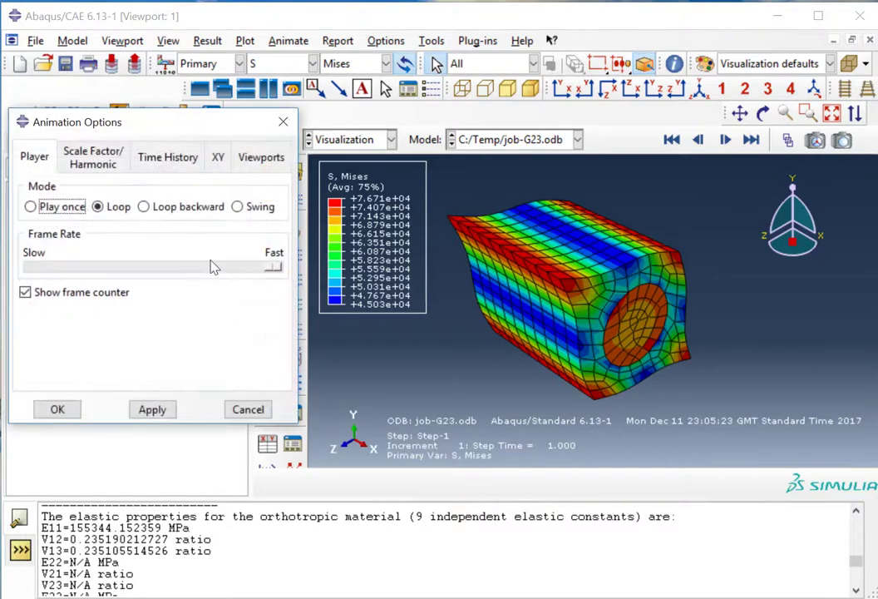
drag(212, 266, 155, 267)
click(152, 409)
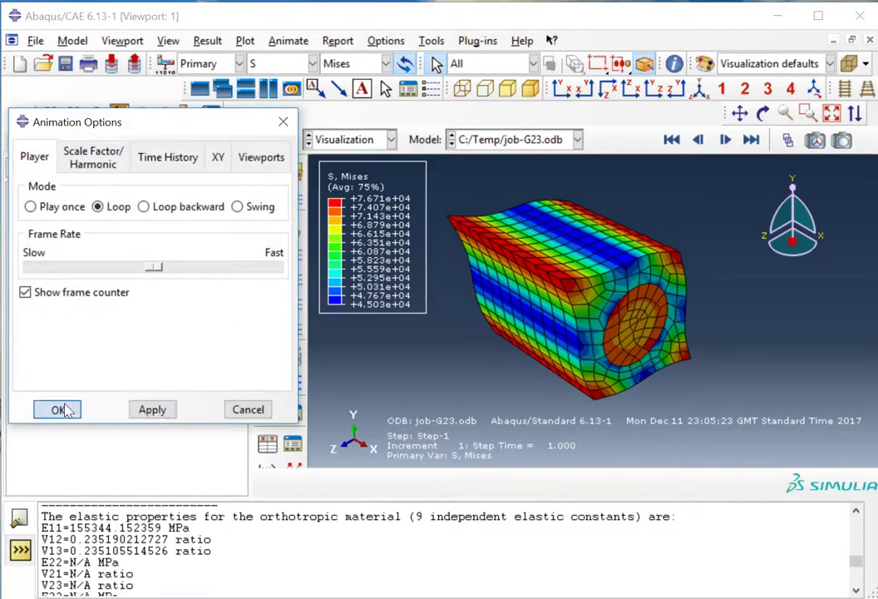
click(58, 409)
Step: Play the scale factor animation of job-G23 facing the Y-Z plane, stop it and examine the fibre boundary and corners of the deformed cell
click(266, 358)
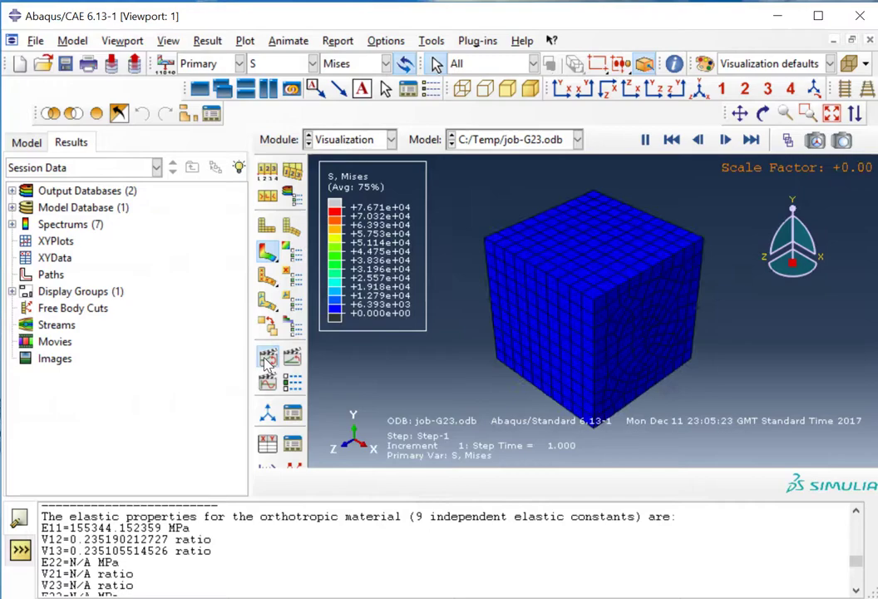
click(676, 90)
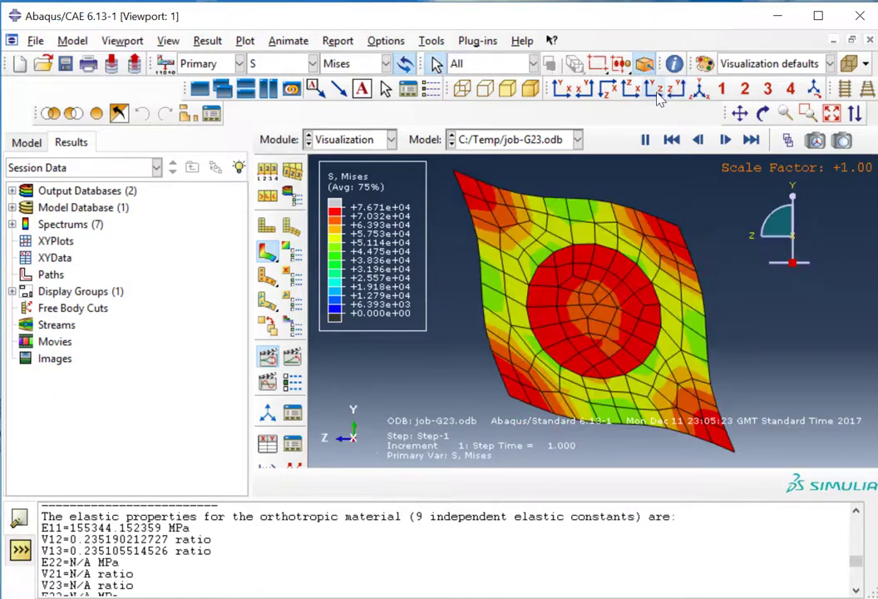
click(268, 359)
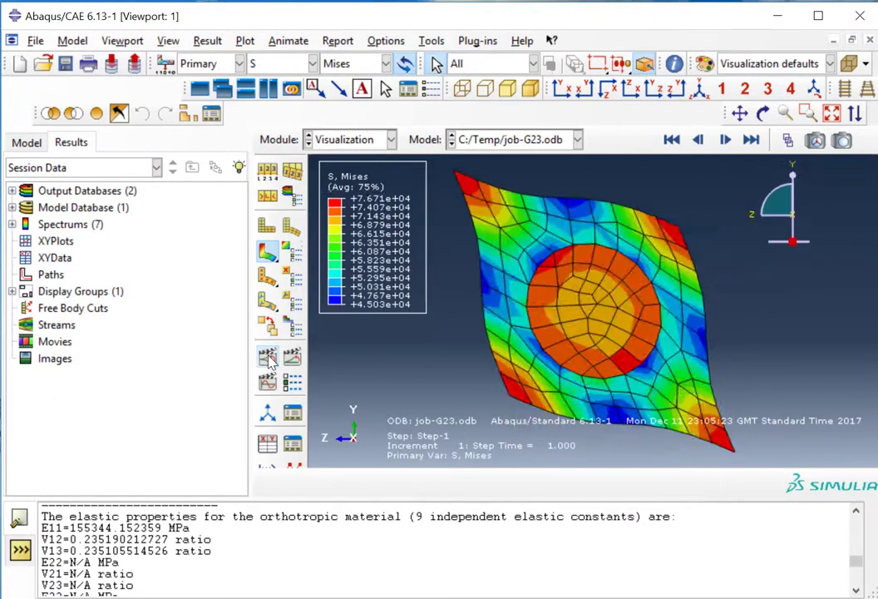
click(592, 371)
click(465, 180)
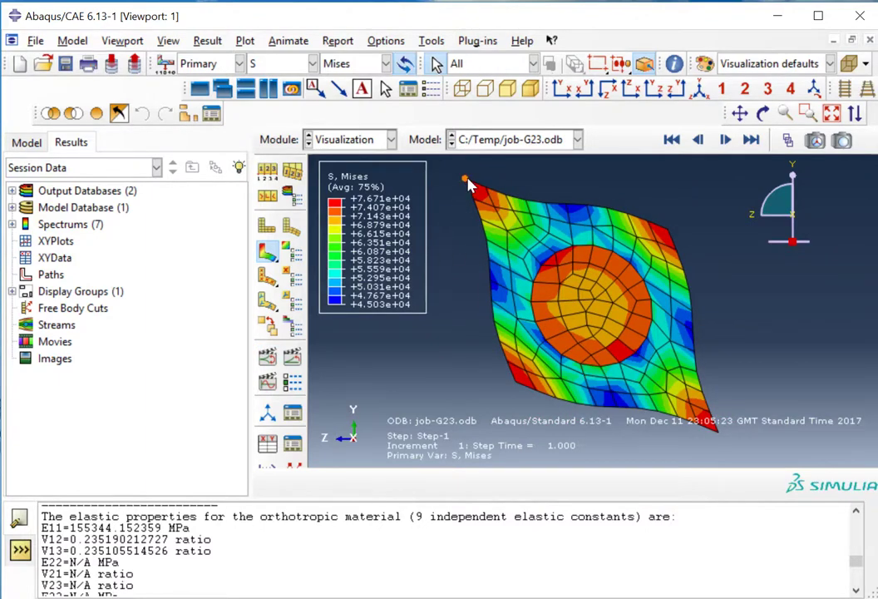